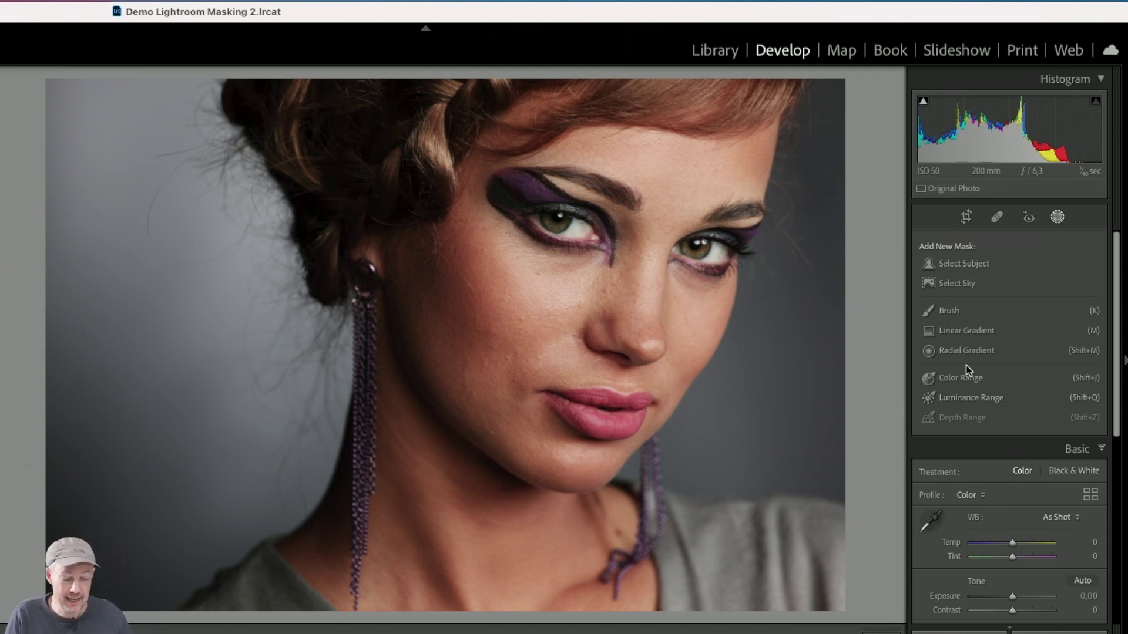
Mask the model with Select Subject and set Exposure 0,30, Highlights −9 and Shadows 34
scroll(969, 286, "down", 1)
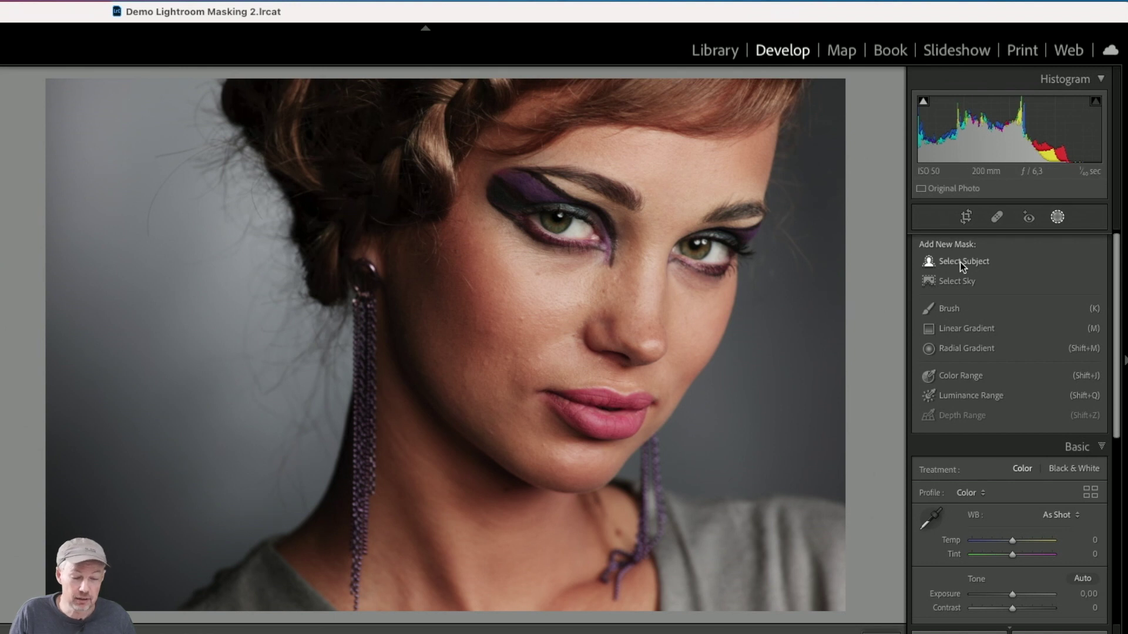
left_click(959, 262)
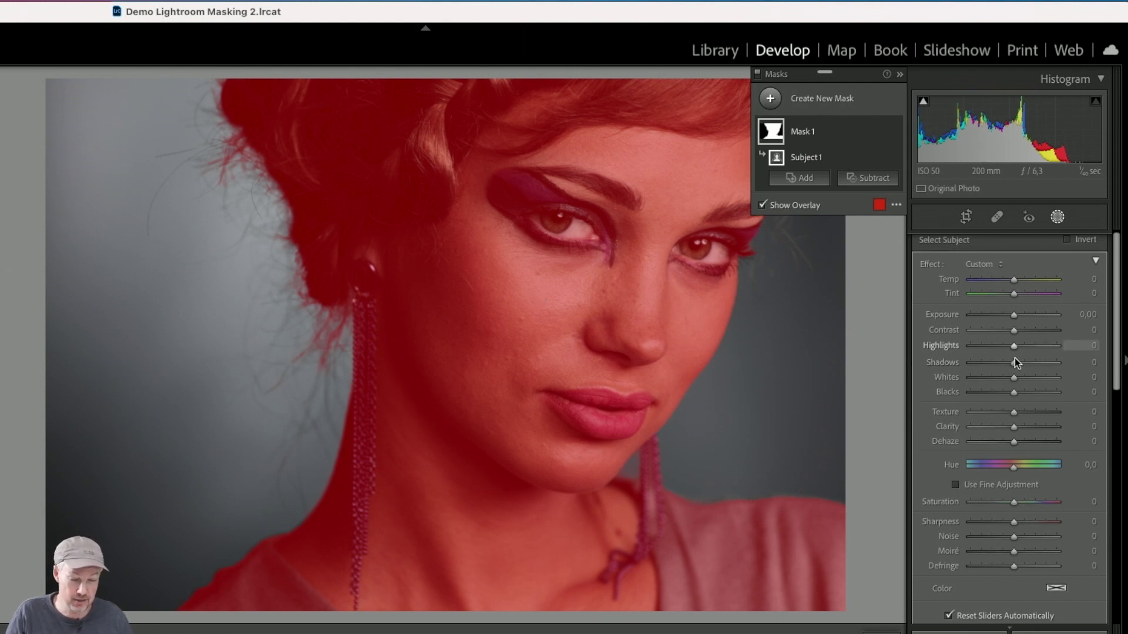
key("o")
left_click_drag(1014, 364, 1034, 363)
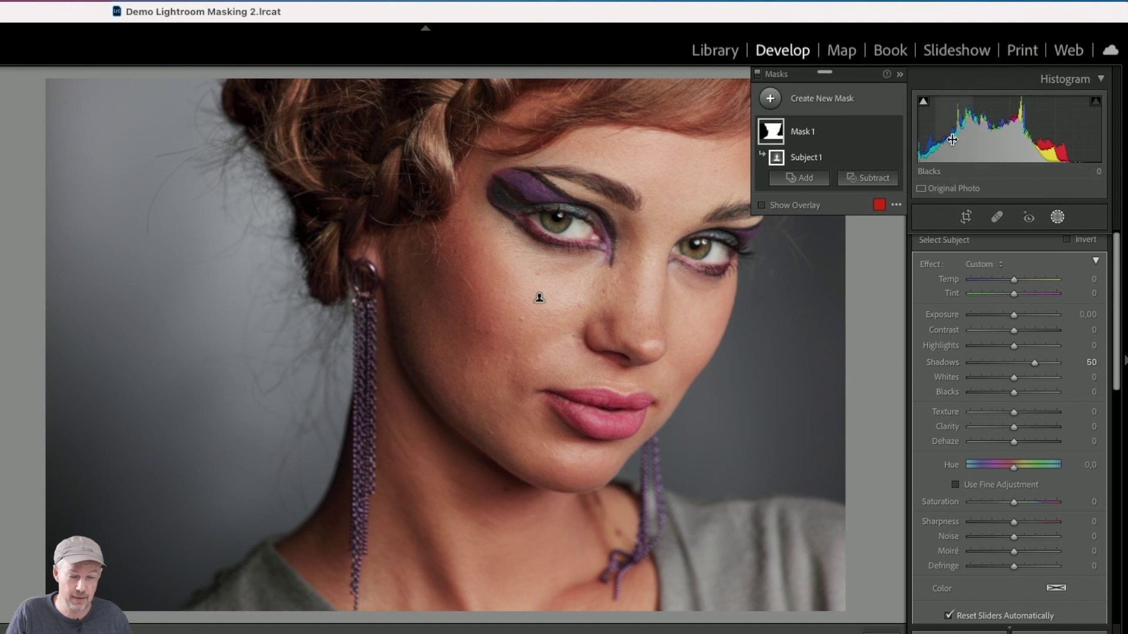
mouse_move(1014, 315)
left_mouse_down()
mouse_move(1008, 348)
mouse_move(997, 348)
mouse_move(1012, 349)
mouse_move(1017, 315)
left_mouse_up()
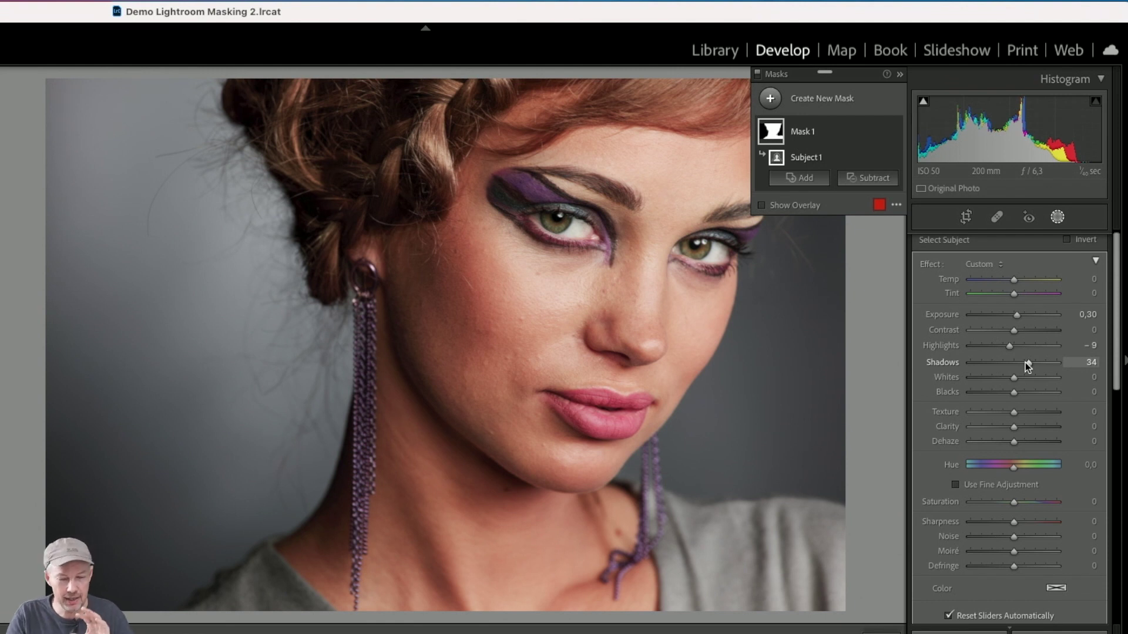
Duplicate Mask 1 and reset all of the copy's adjustments to zero
mouse_move(817, 129)
left_click(878, 133)
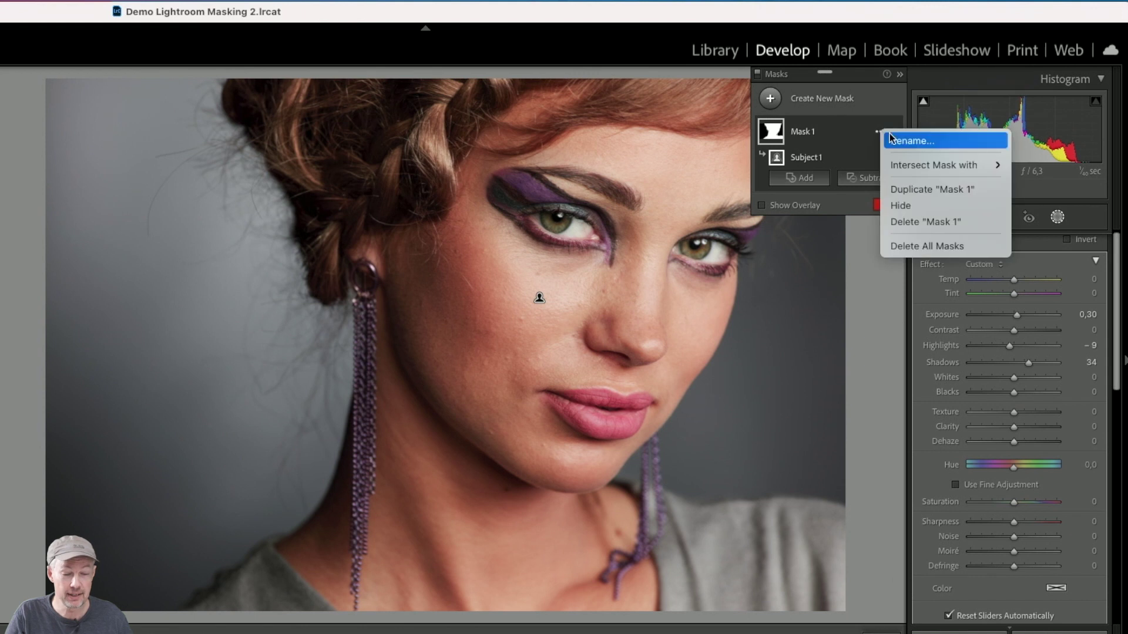
left_click(924, 190)
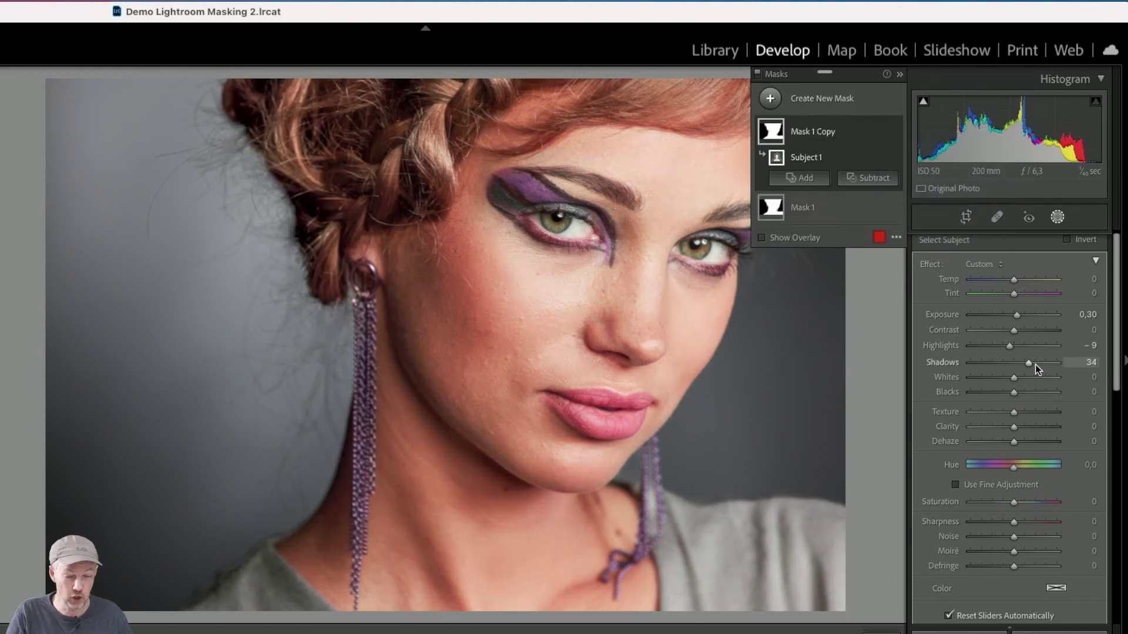
double_click(1028, 364)
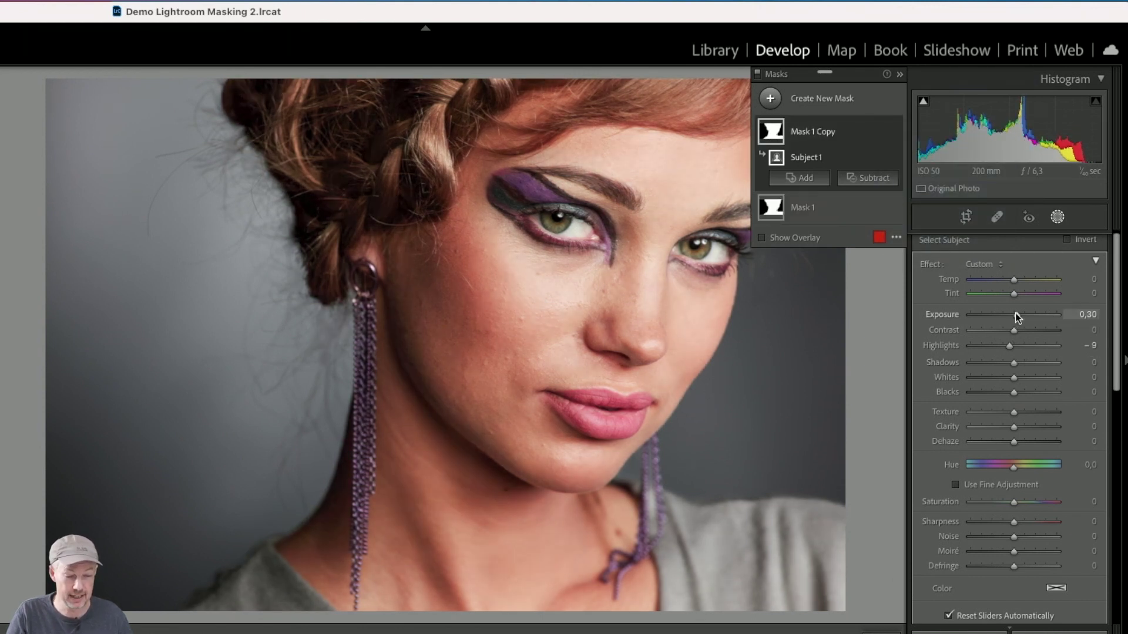
double_click(929, 264)
key("o")
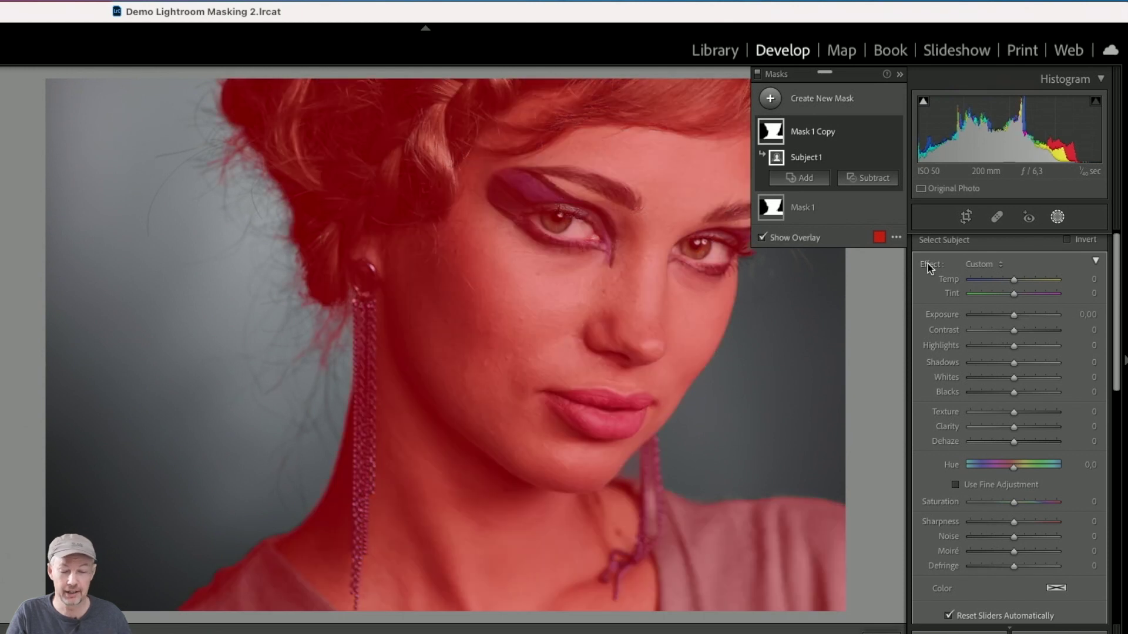
Invert the copy's Subject 1 so the mask covers the background
mouse_move(881, 139)
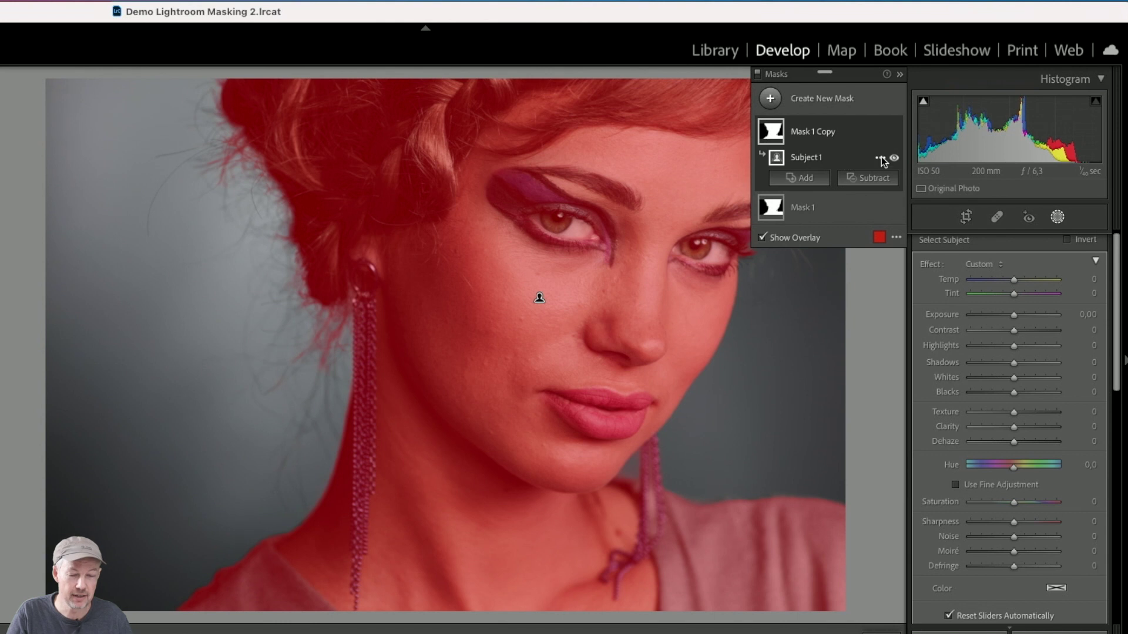
left_click(881, 158)
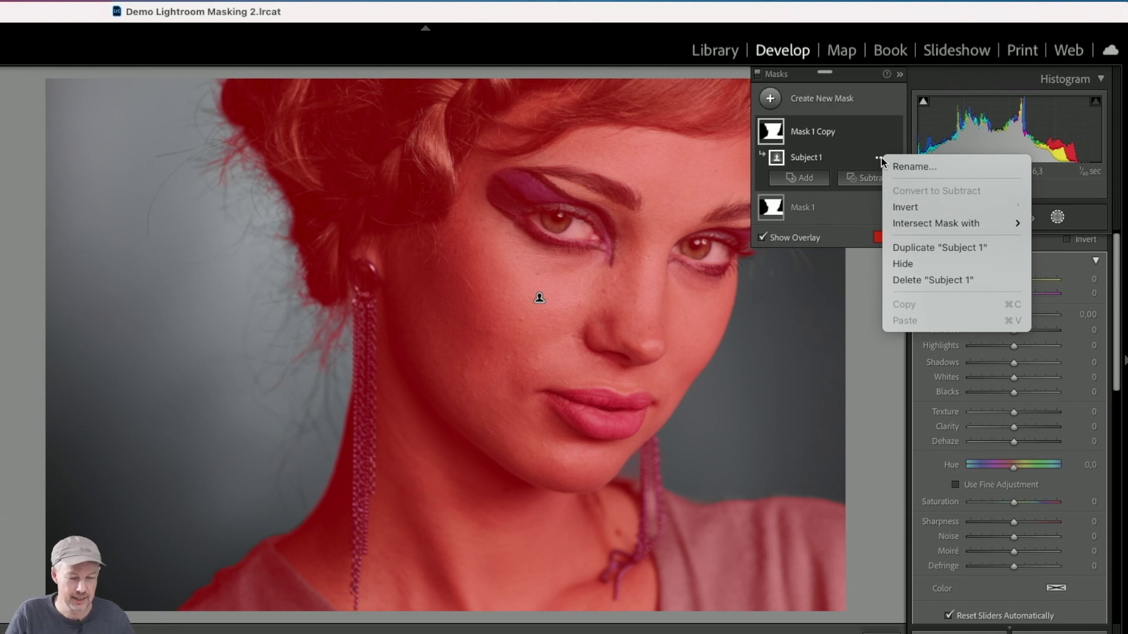
left_click(907, 209)
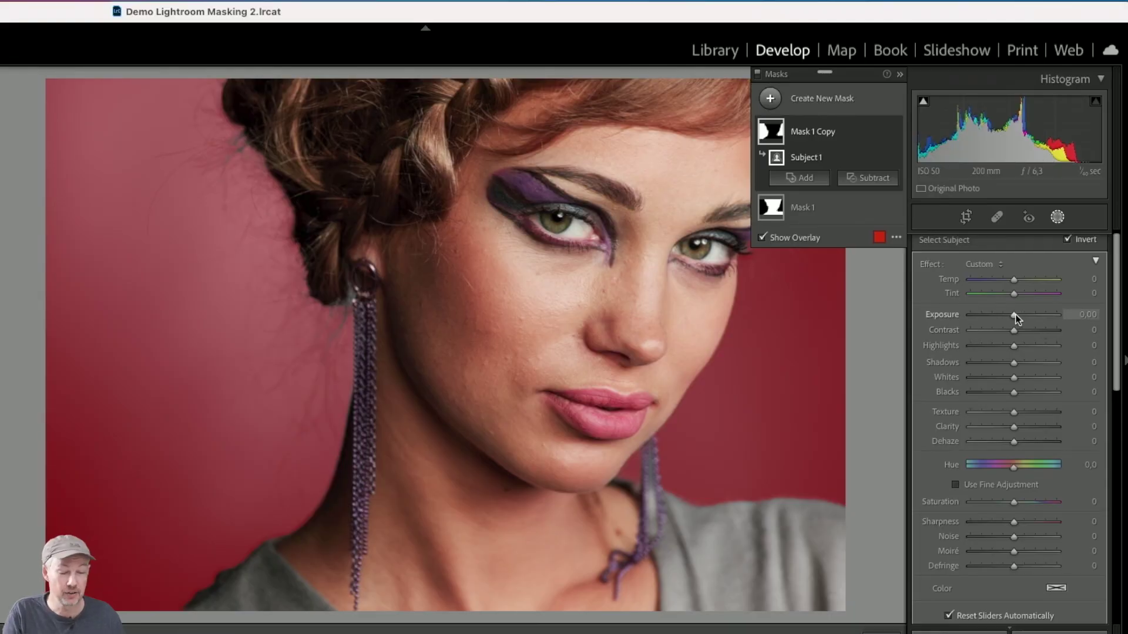
Lower the background mask's Exposure toward −0,58, then turn masks off to compare
key("o")
left_click_drag(1015, 315, 1008, 315)
scroll(982, 470, "down", 1)
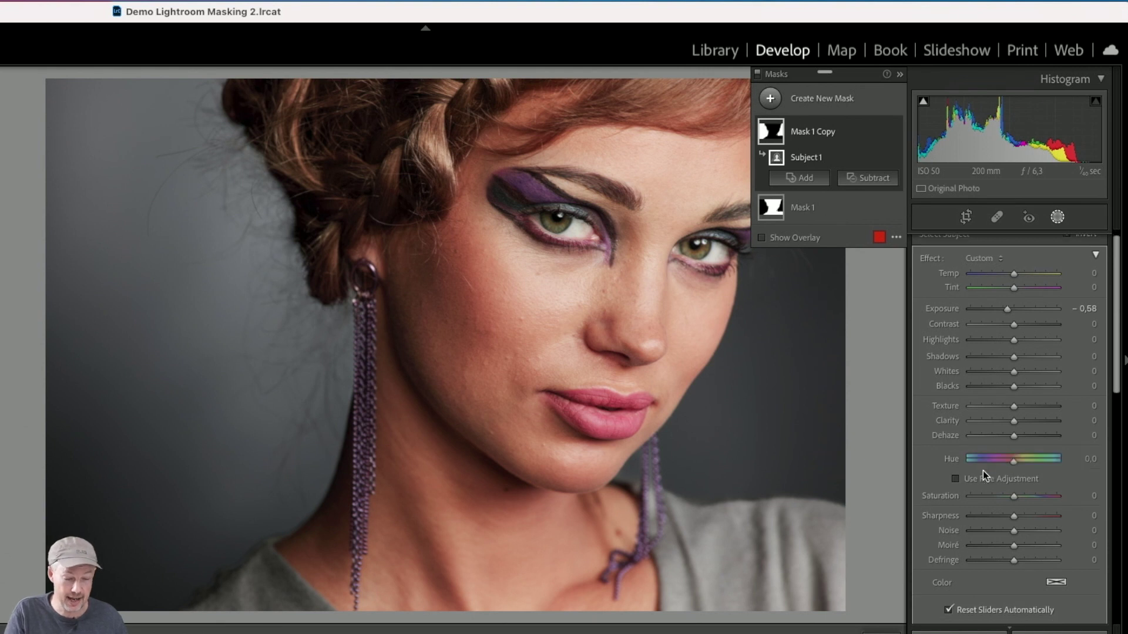
scroll(982, 471, "down", 10)
left_click(921, 346)
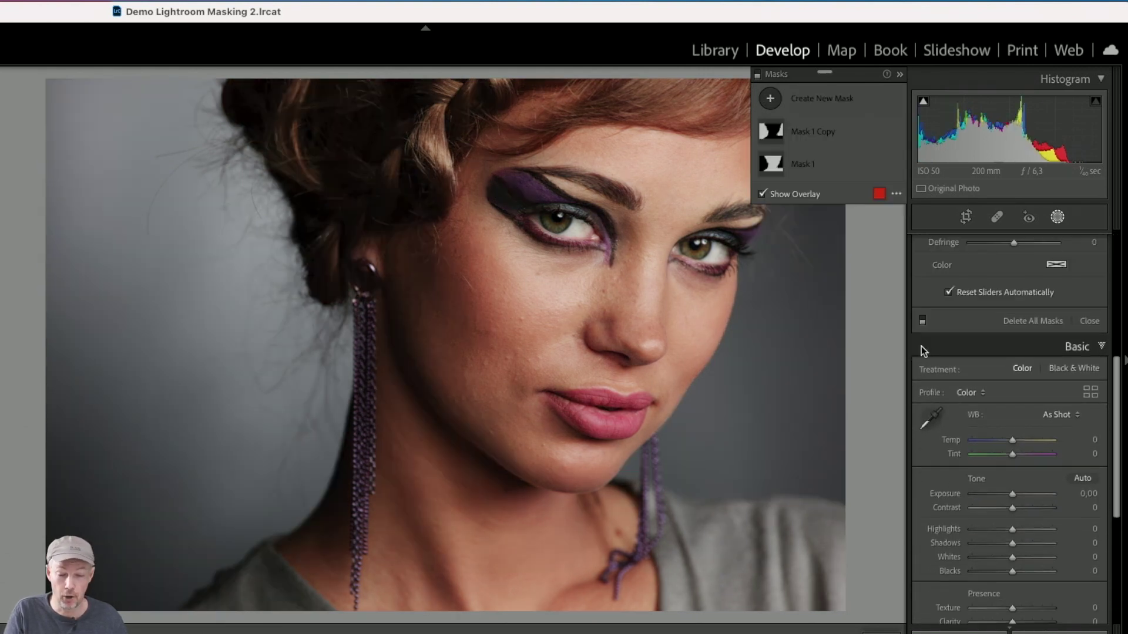
left_click(922, 321)
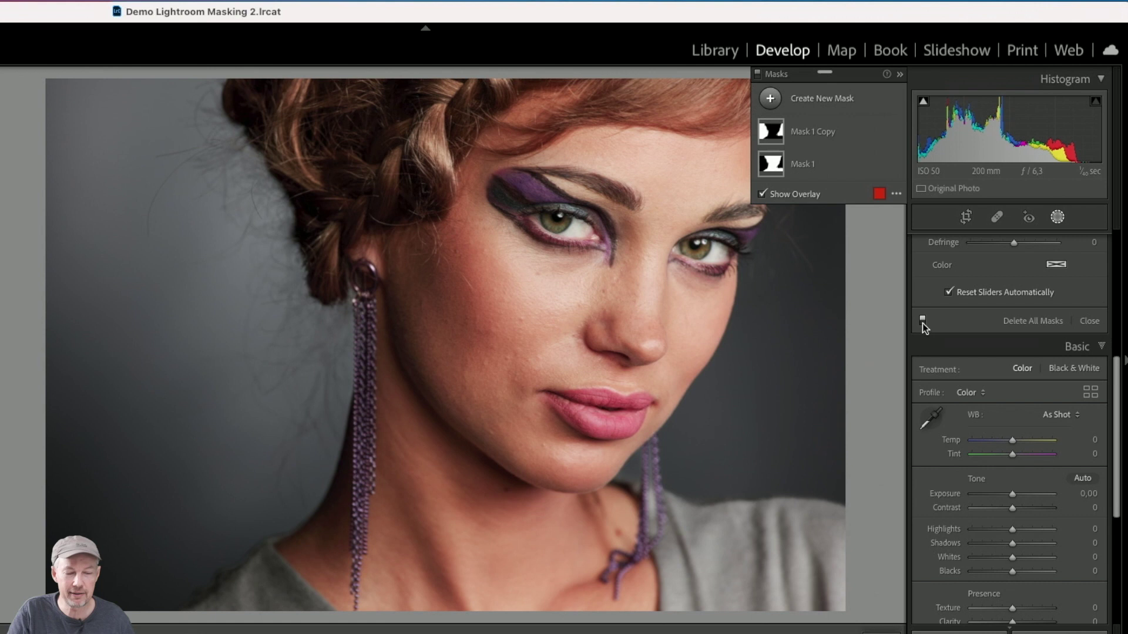
scroll(971, 299, "up", 10)
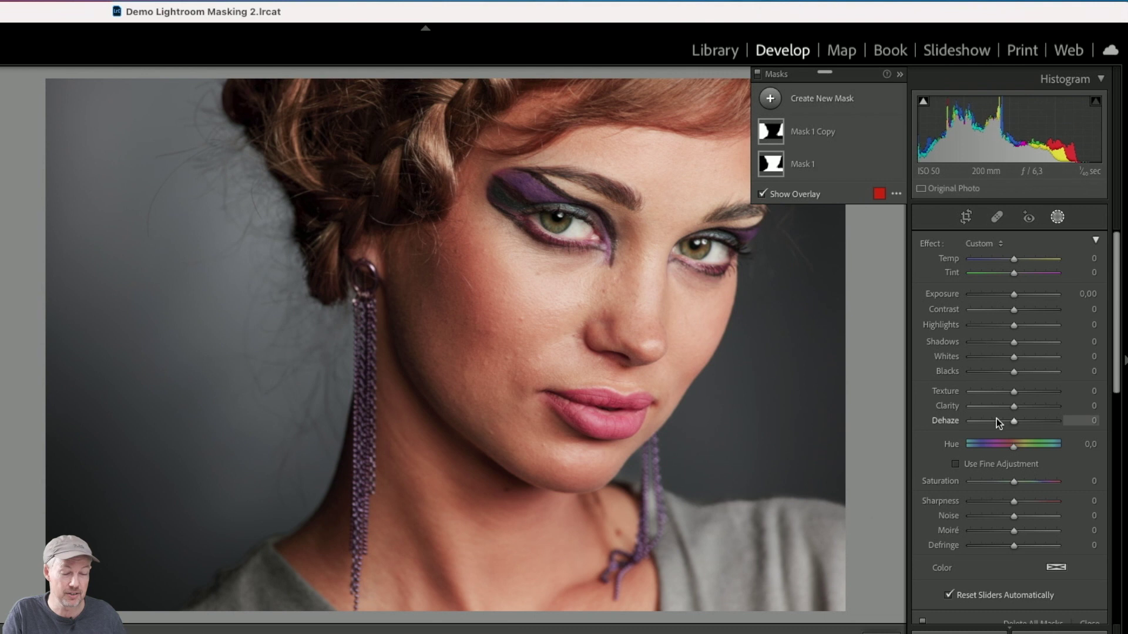
Select Mask 1 and duplicate it again to create Mask 1 Copy 2
left_click(818, 171)
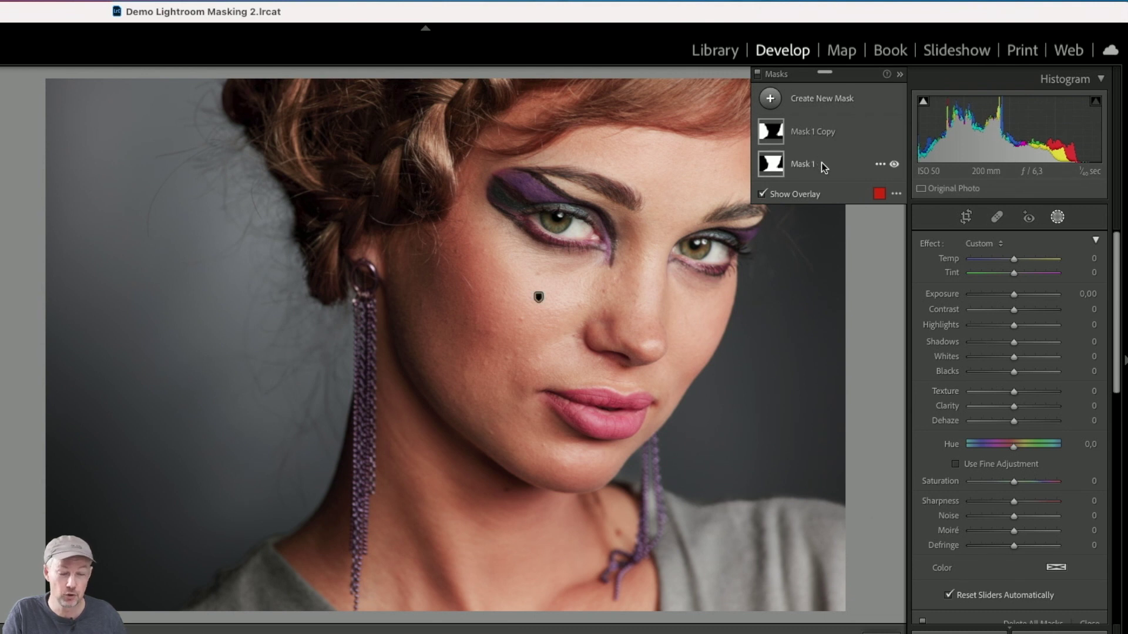
left_click(820, 161)
left_click(880, 164)
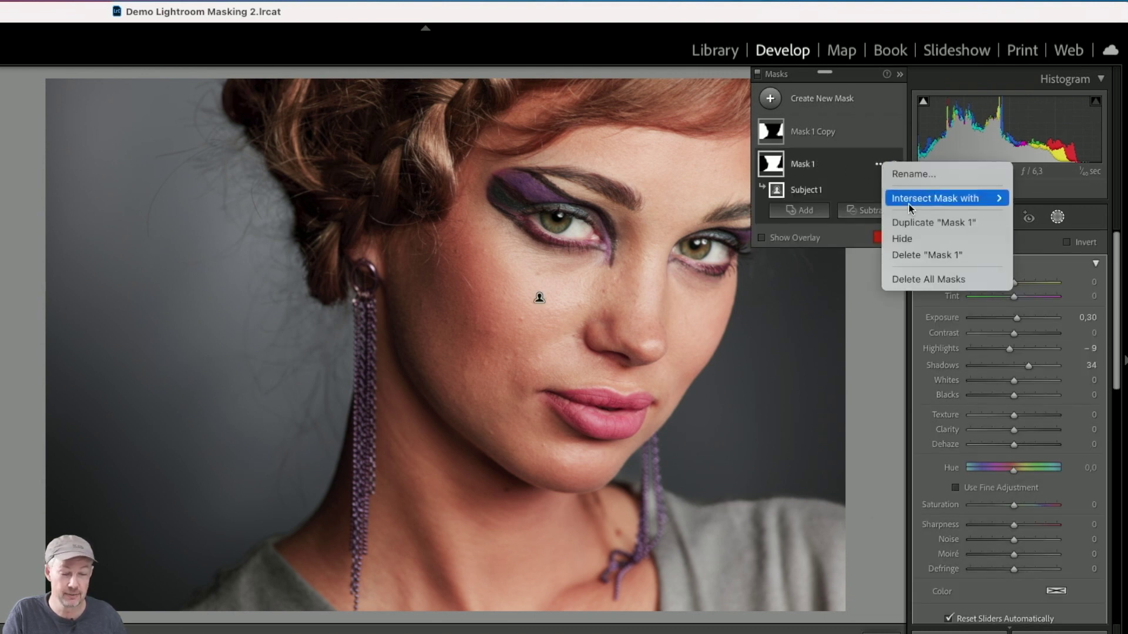
left_click(921, 224)
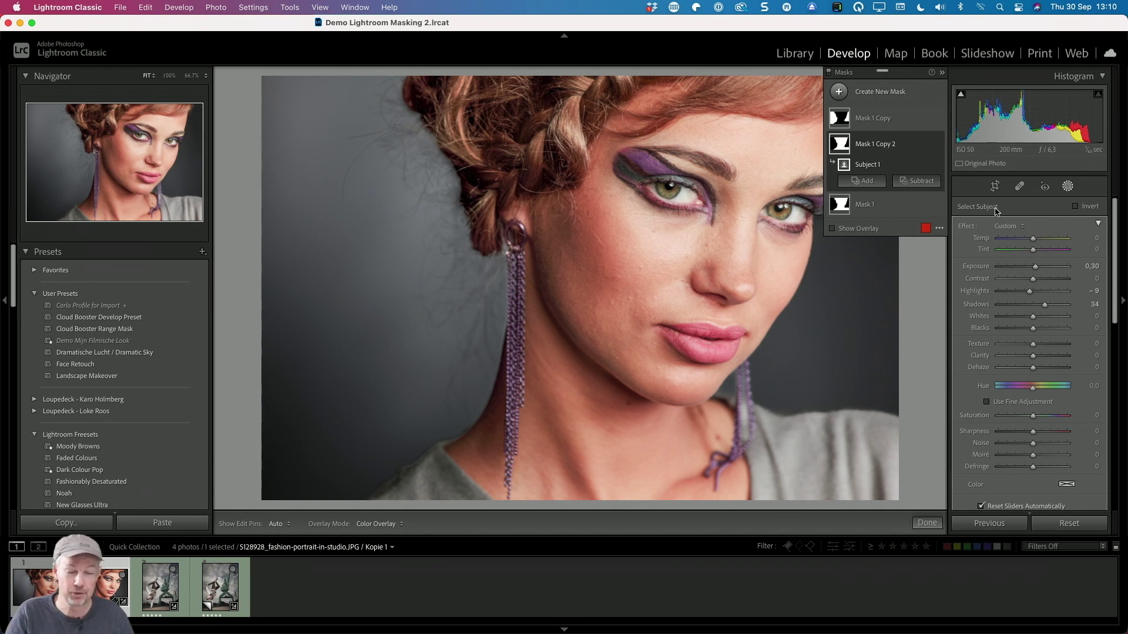
Rename Mask 1 Copy 2 to 'Skin Retouching'
mouse_move(886, 148)
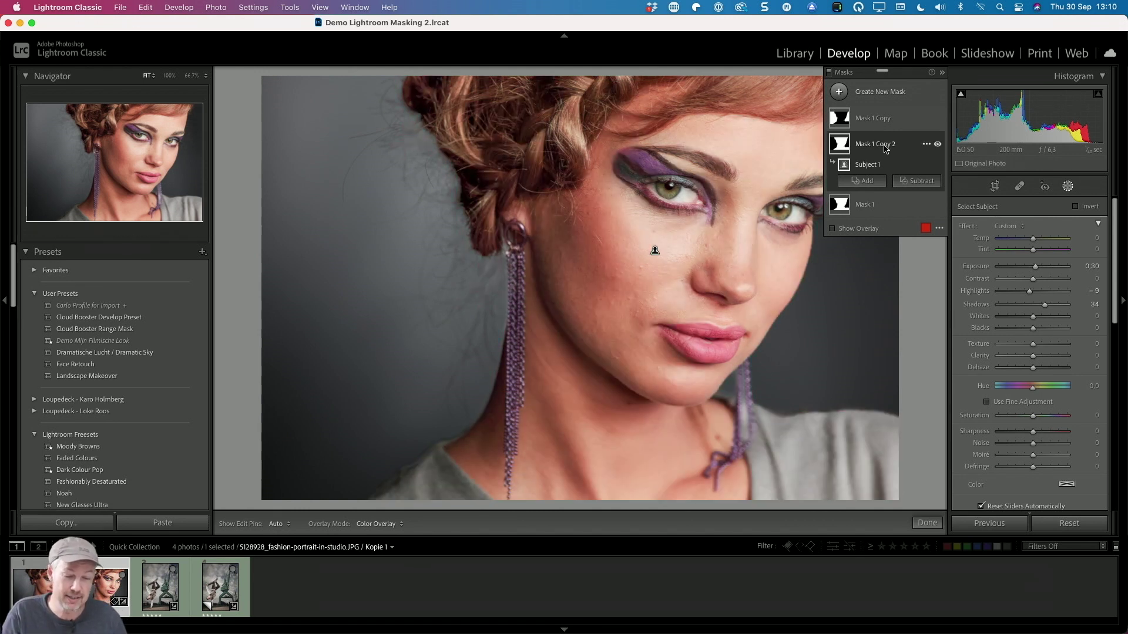
left_click(926, 144)
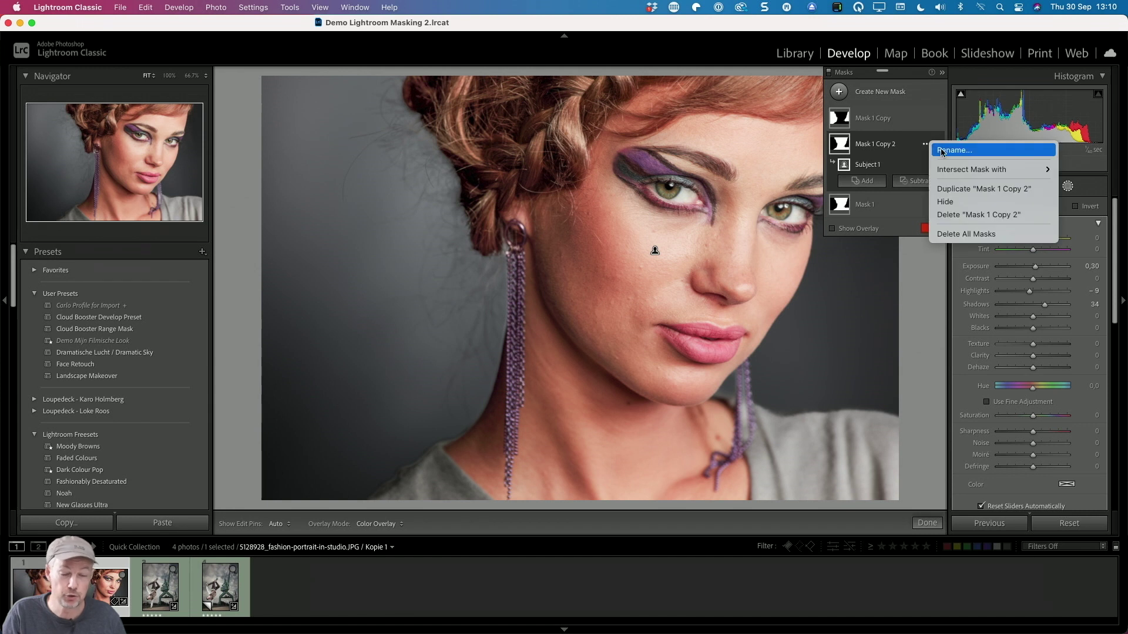
left_click(941, 150)
type("Skin Retouching")
key("Return")
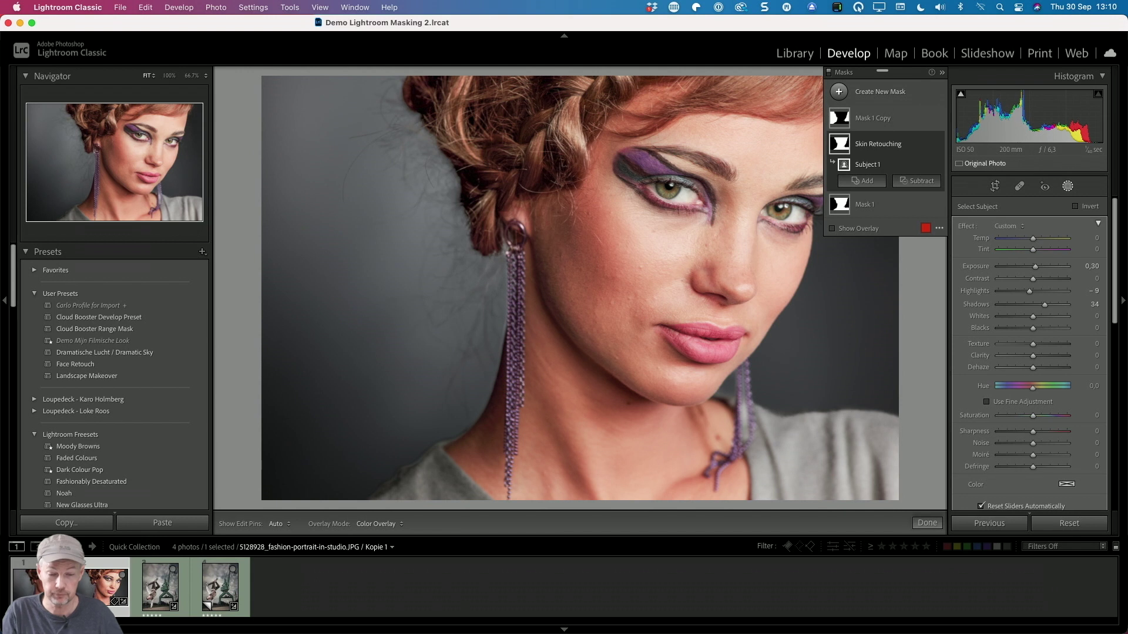
Rename Mask 1 Copy to 'Background'
left_click(868, 121)
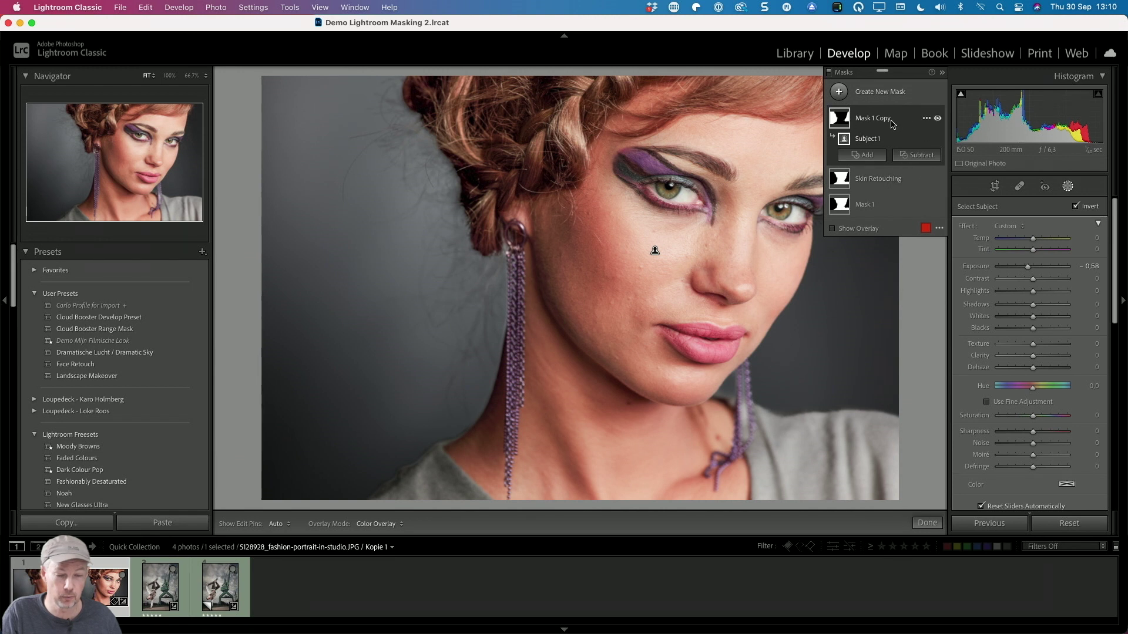
left_click(926, 118)
left_click(946, 126)
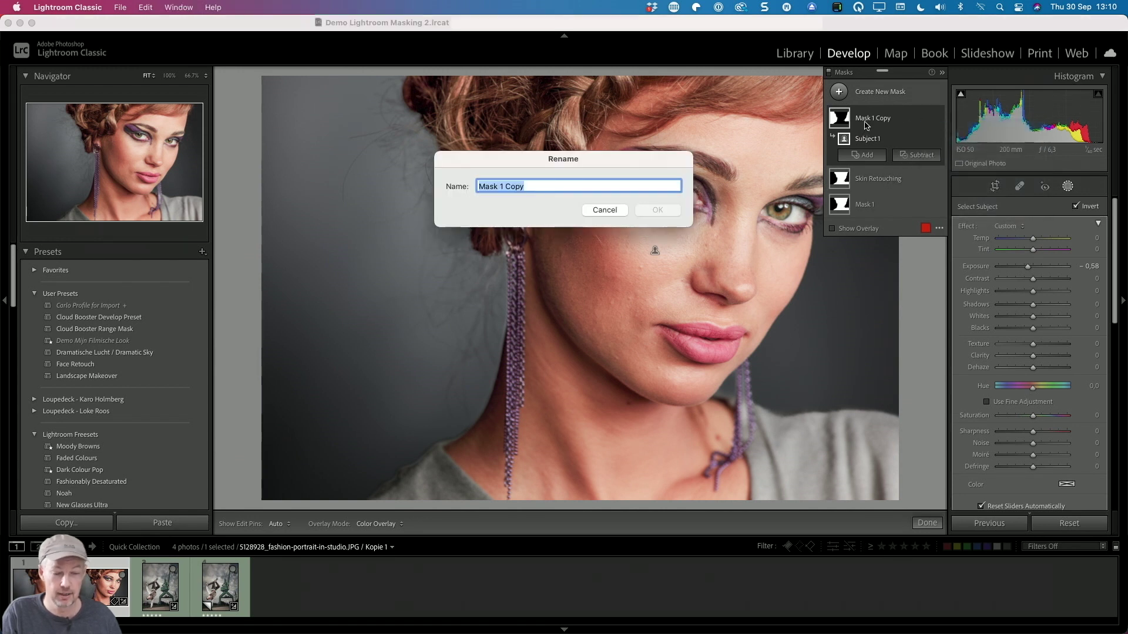
type("Backgor")
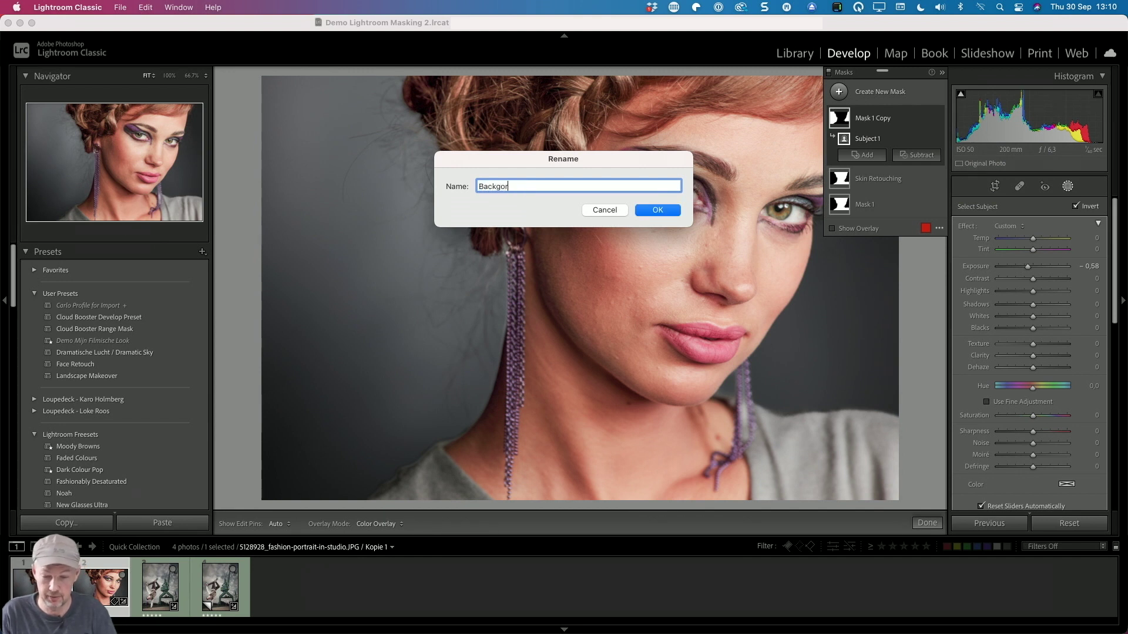
key("BackSpace")
key("BackSpace")
type("round")
key("Return")
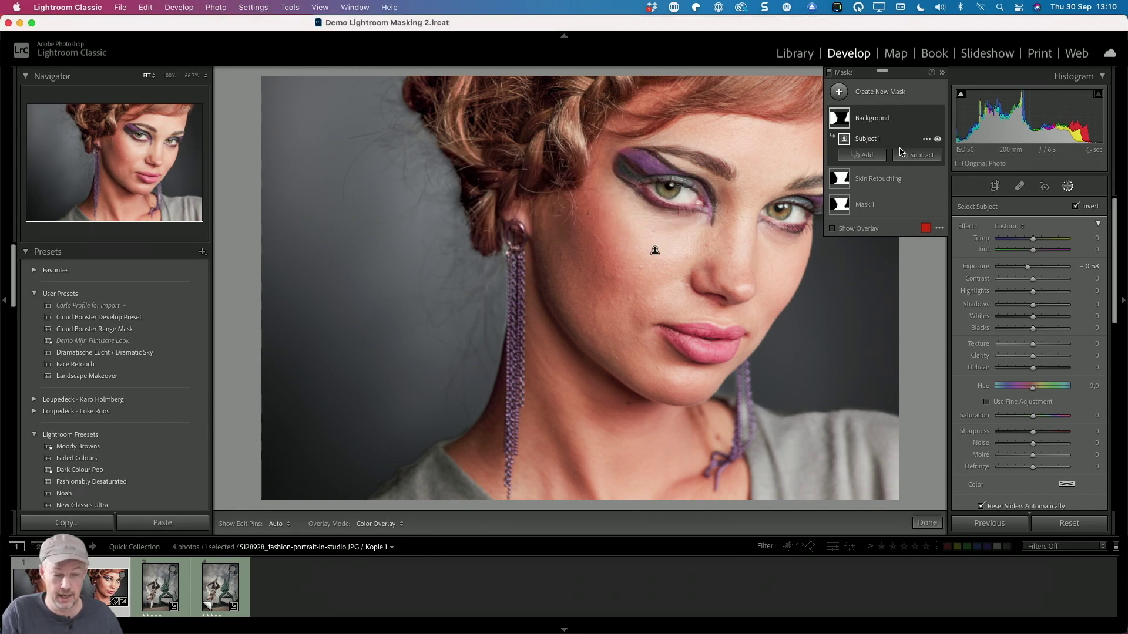
Rename Mask 1 to 'Face Brightening', then select the Skin Retouching mask
left_click(883, 205)
right_click(886, 176)
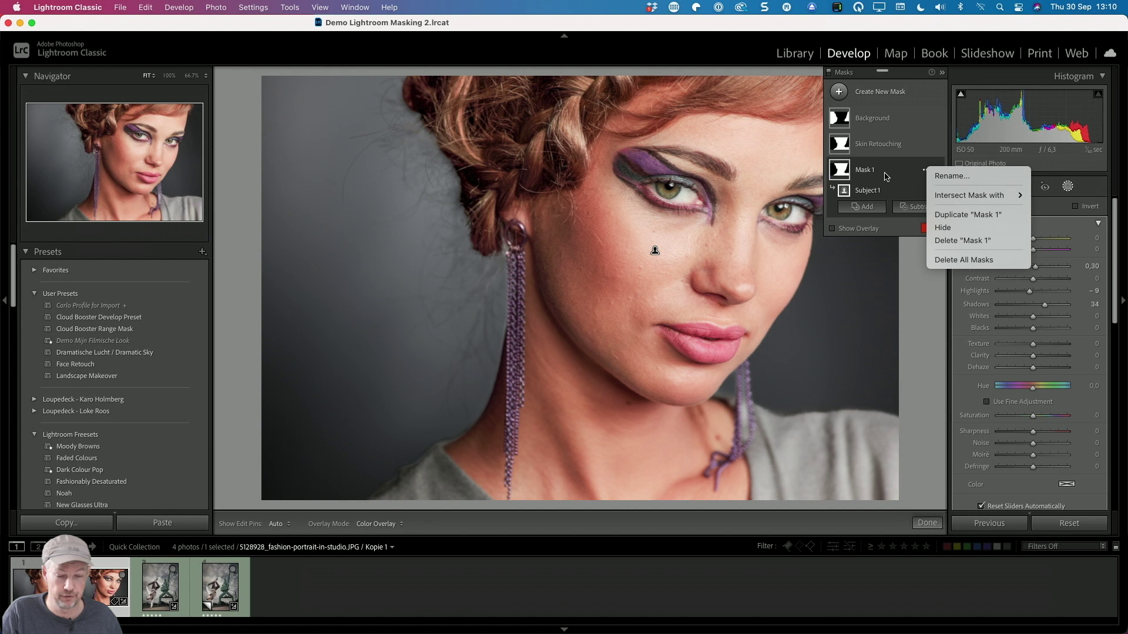
left_click(943, 176)
type("Face Brightening")
key("Return")
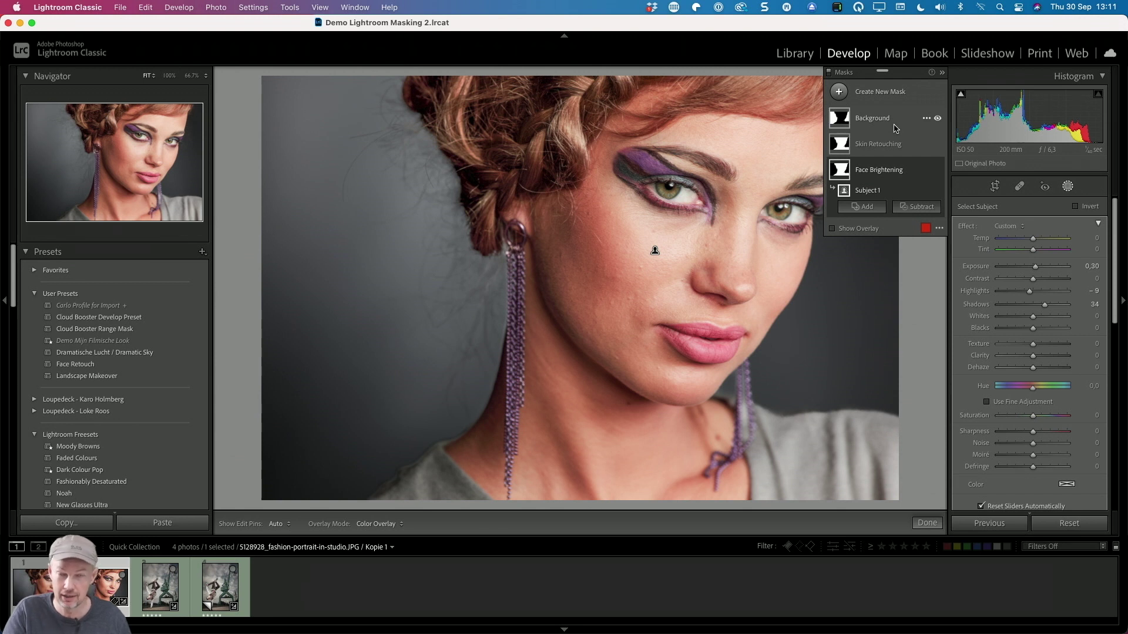
mouse_move(846, 122)
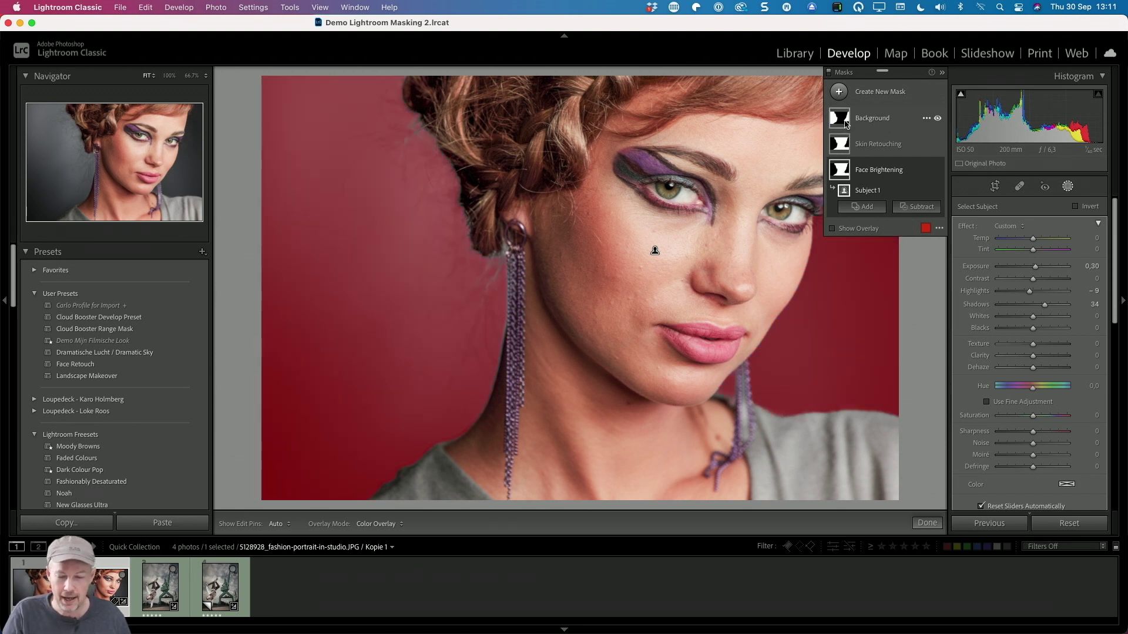
left_click(875, 147)
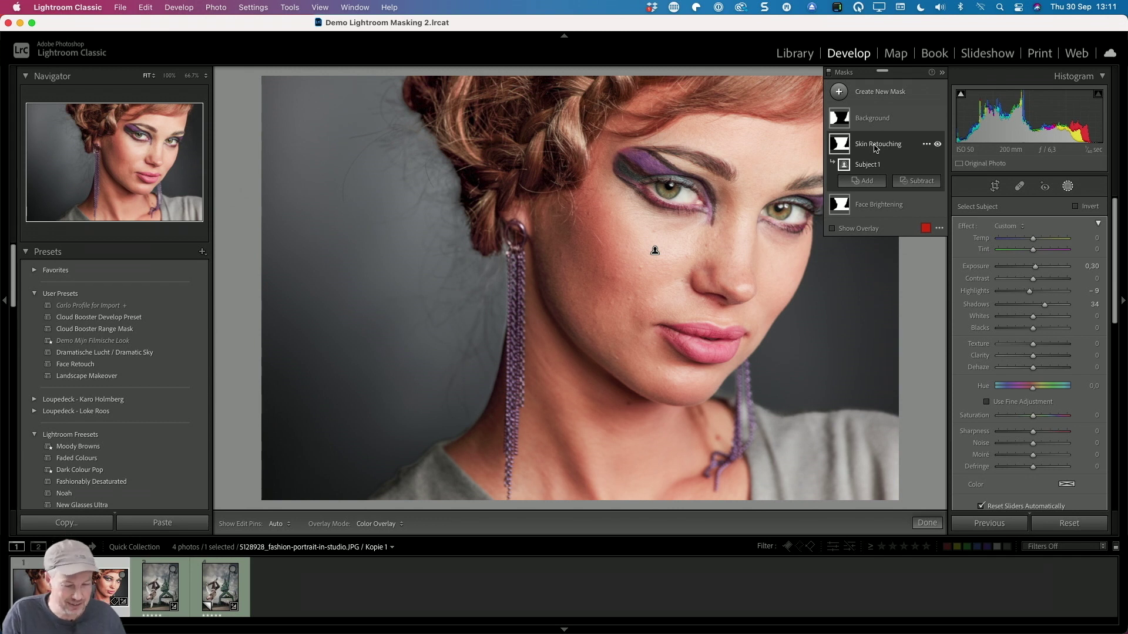
Reset the Skin Retouching sliders, then set Texture −76 and Sharpness 23, checking at 100%
double_click(966, 227)
key("o")
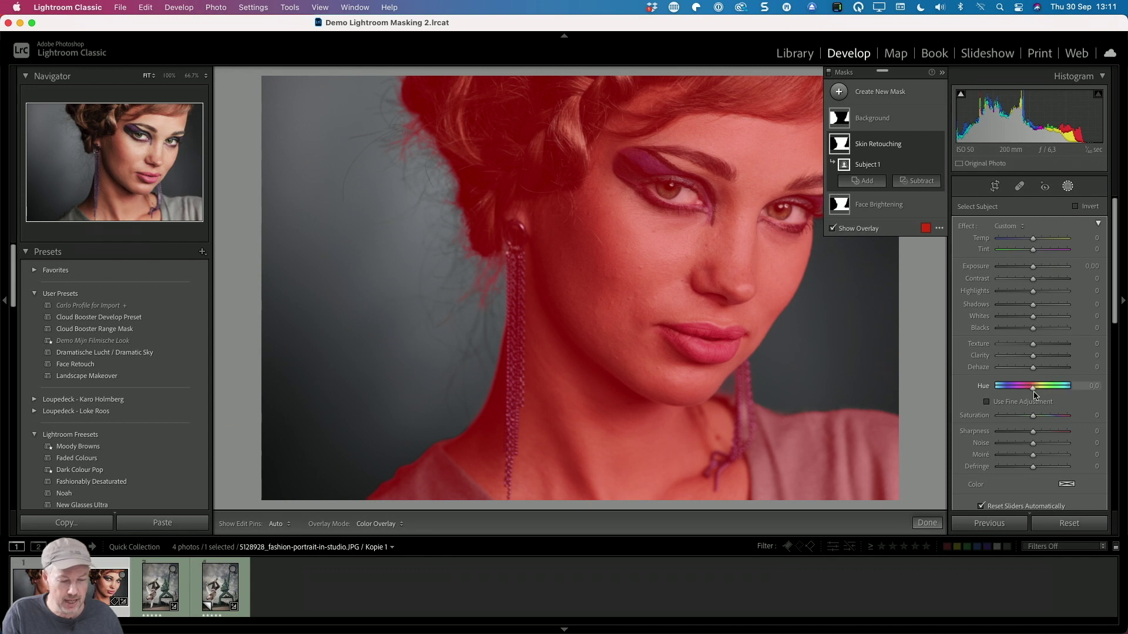
key("o")
left_click_drag(1032, 344, 1008, 347)
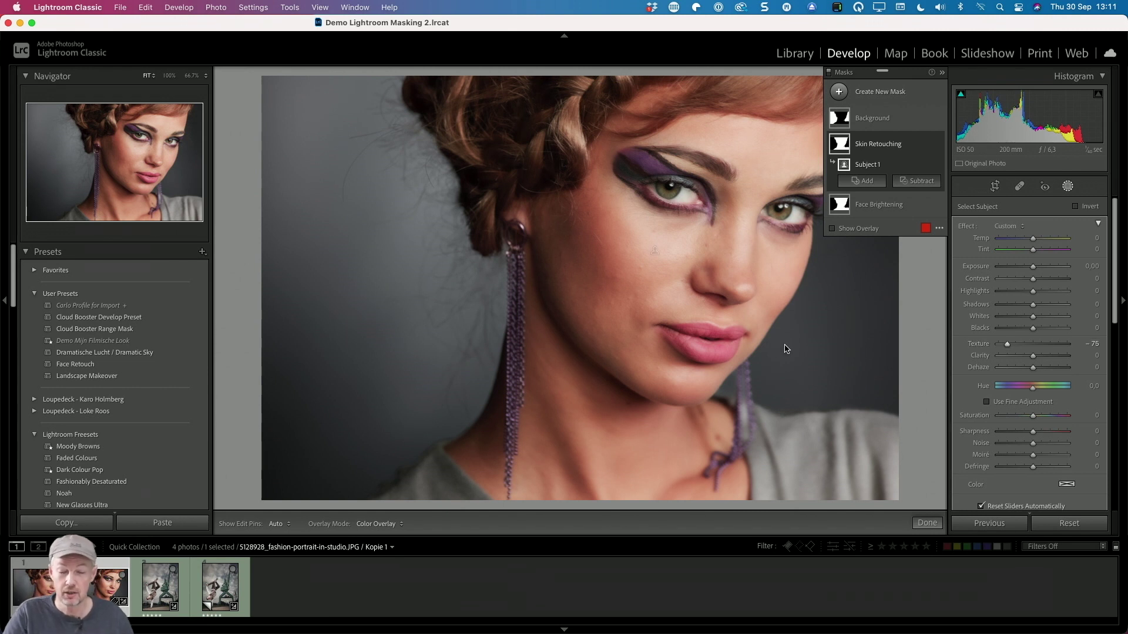
left_click(622, 270)
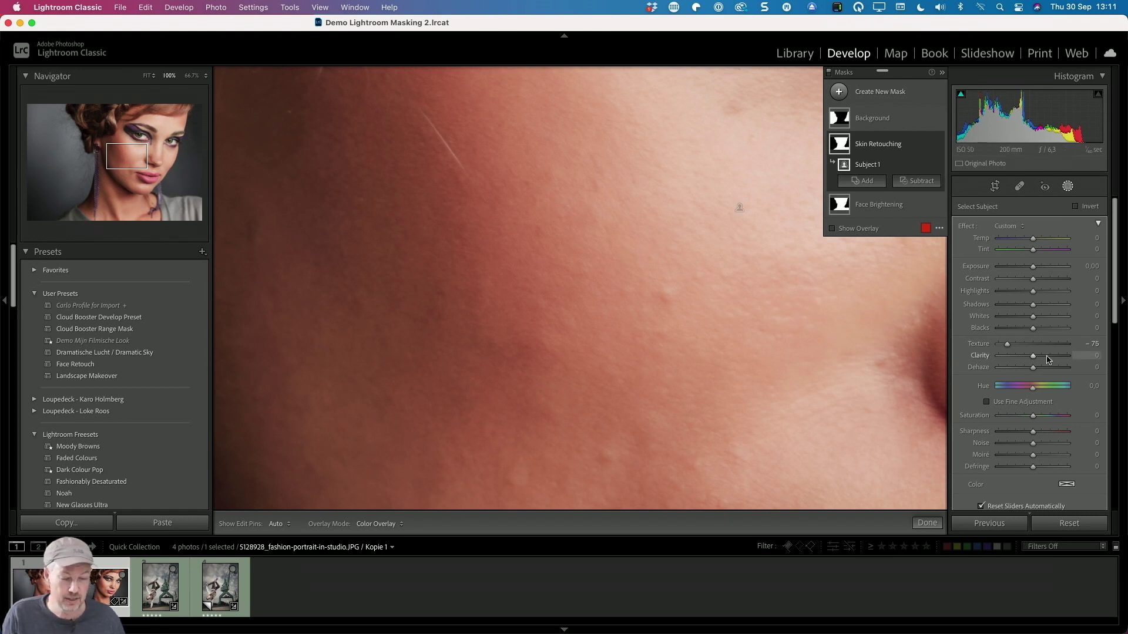
left_click_drag(1033, 432, 1040, 434)
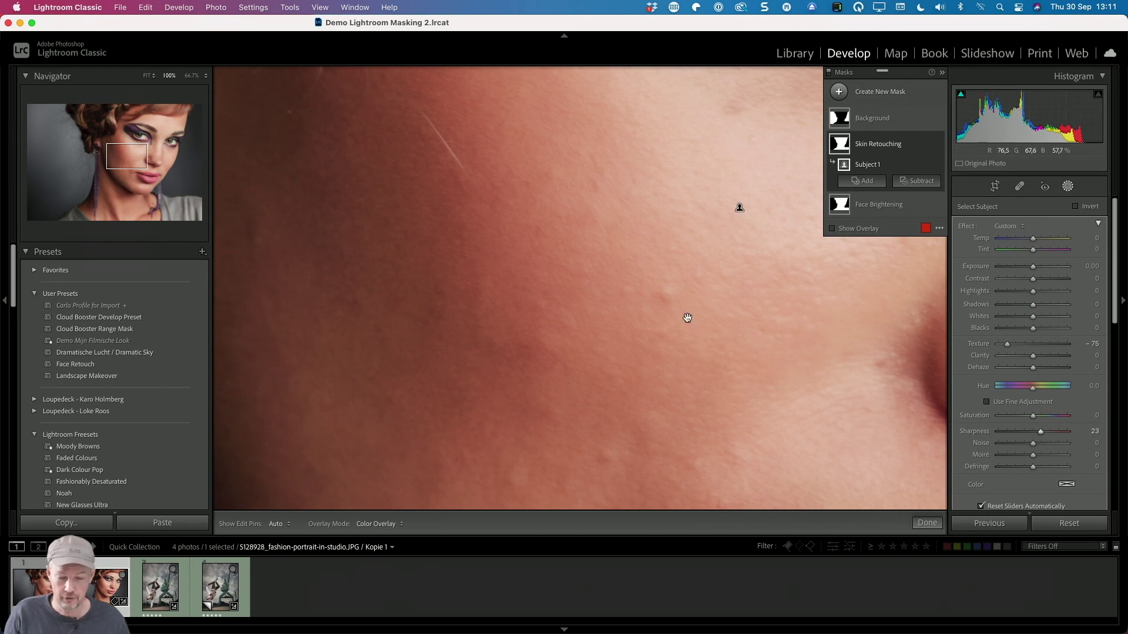
key("z")
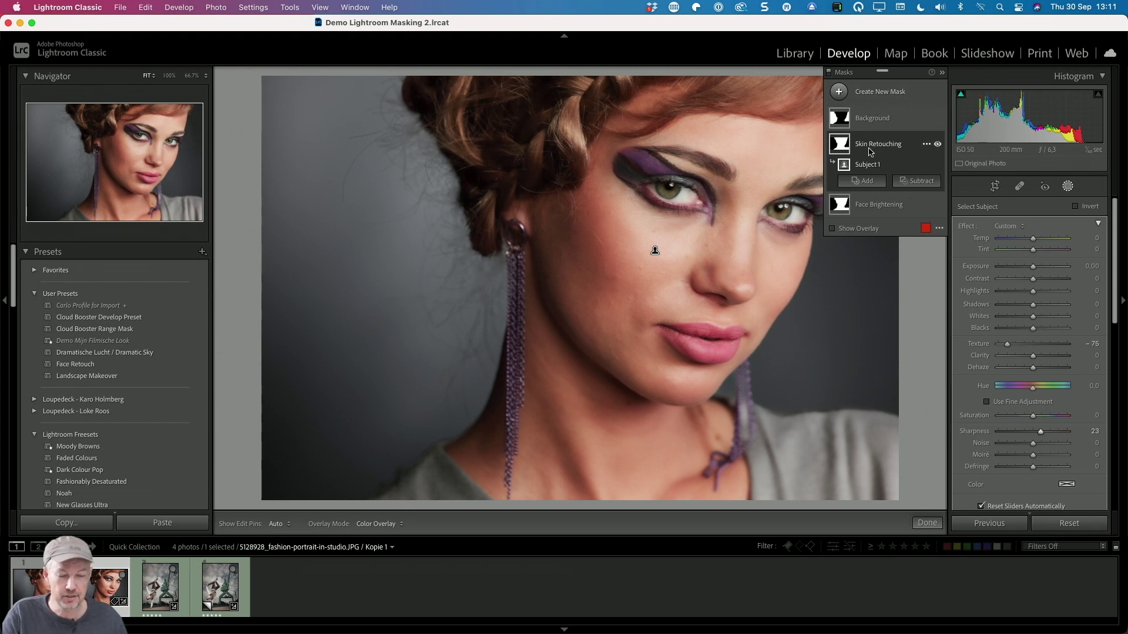
mouse_move(833, 145)
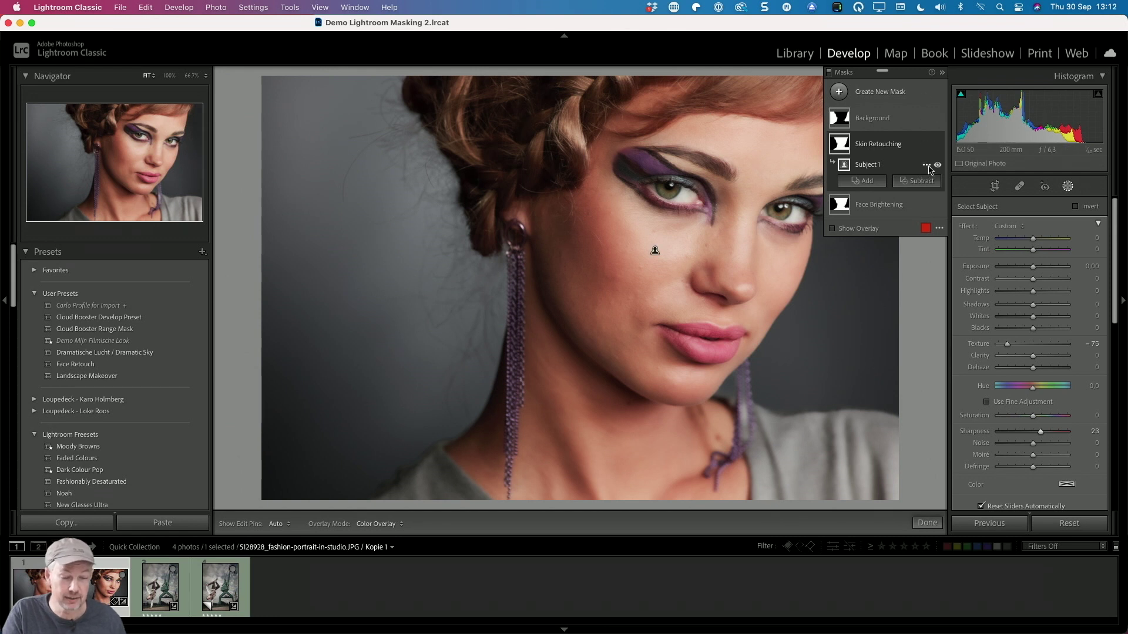
Intersect Subject 1 with a Color Range sampled from the cheek skin
left_click(926, 166)
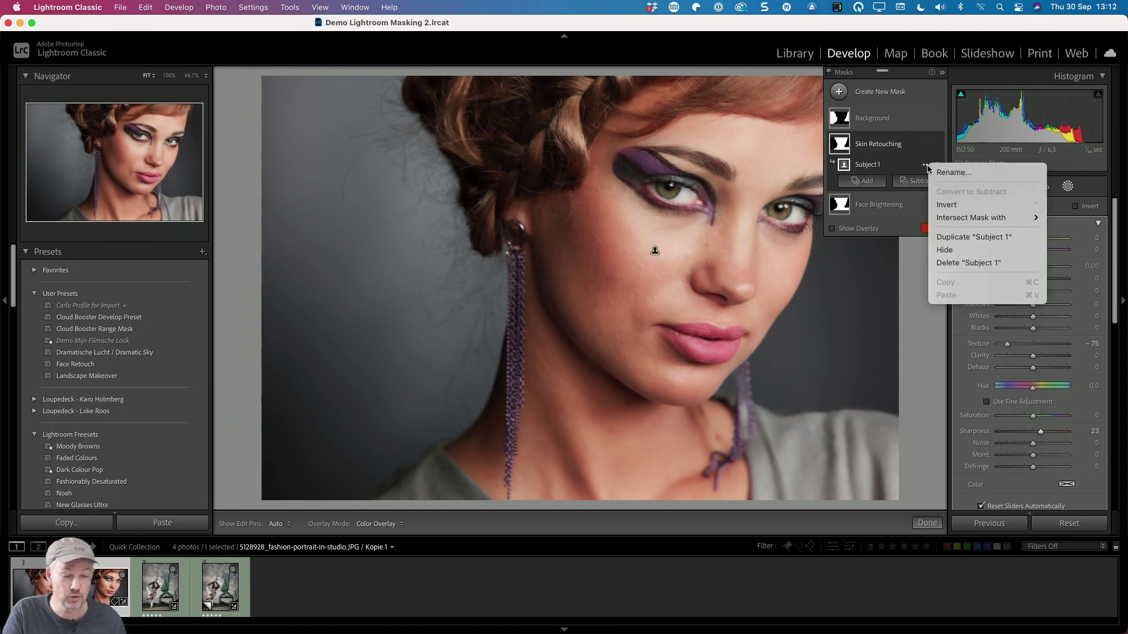
mouse_move(954, 219)
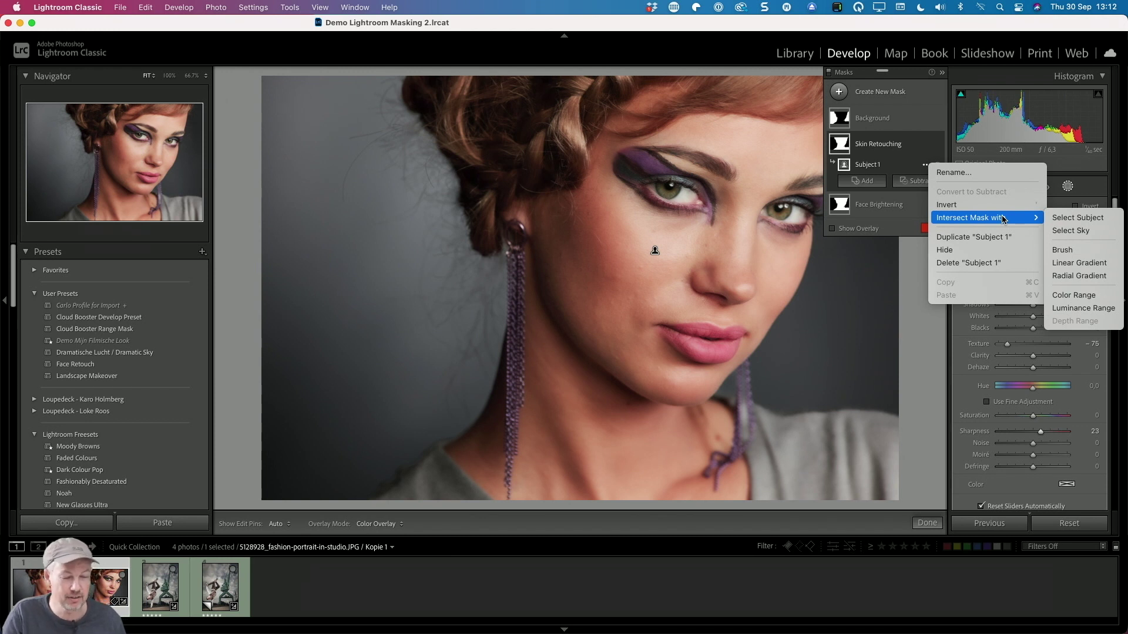
left_click(1086, 299)
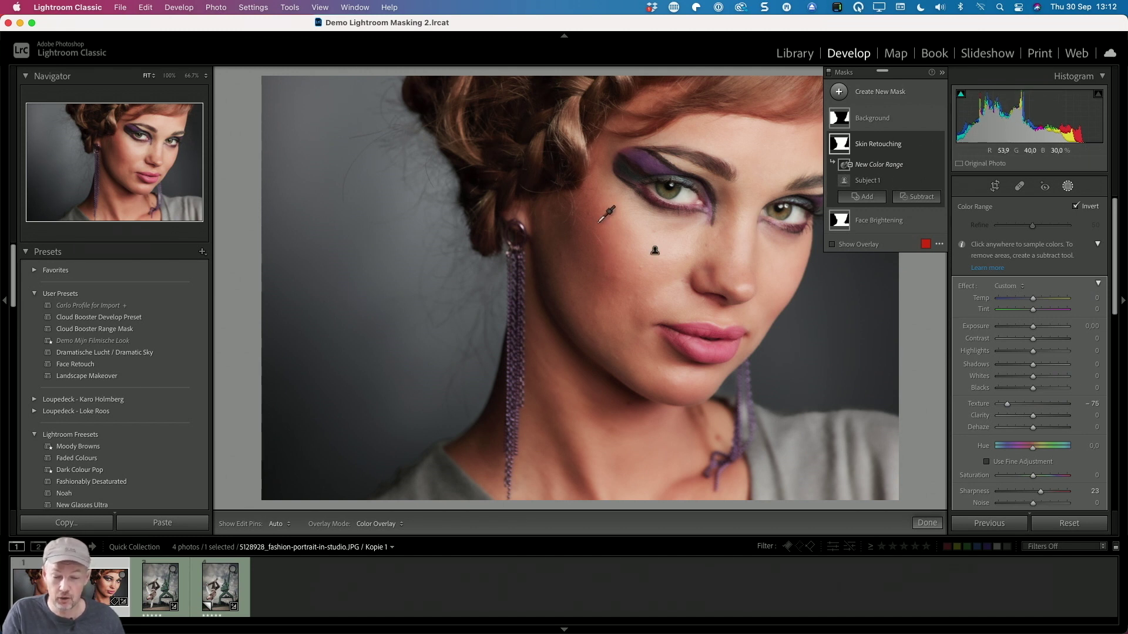
left_click_drag(609, 223, 679, 282)
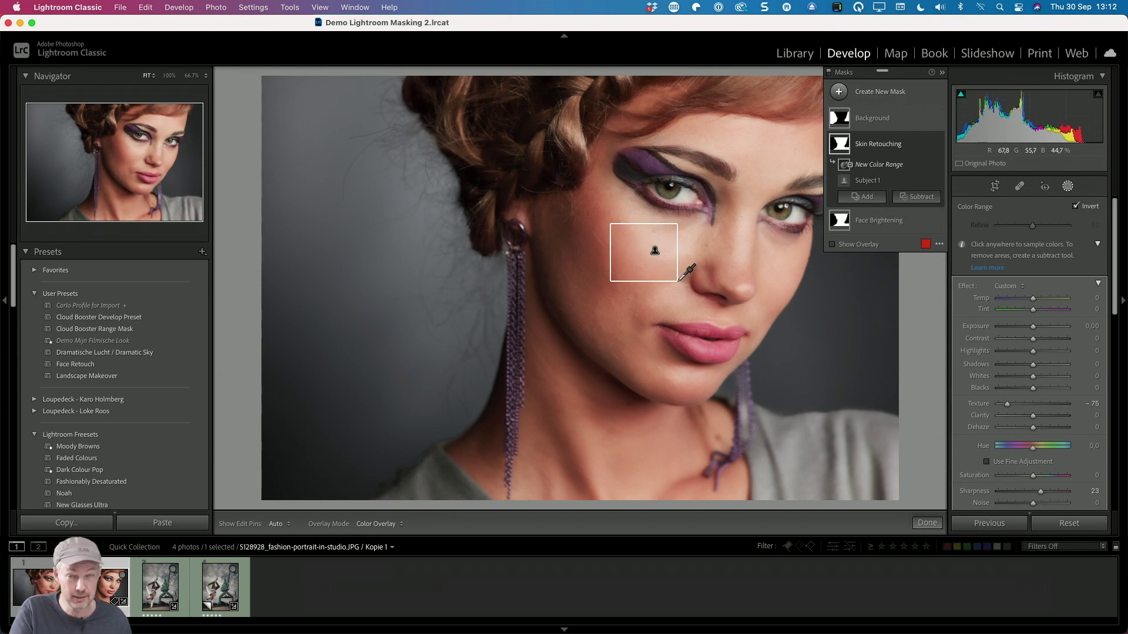
left_click_drag(678, 282, 678, 282)
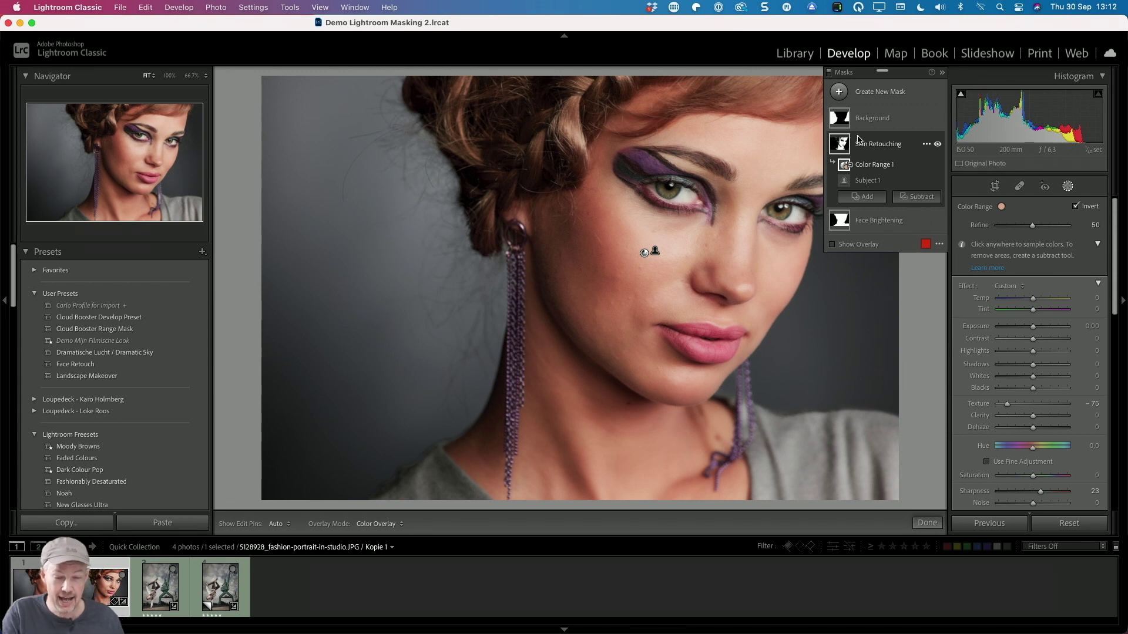
mouse_move(844, 147)
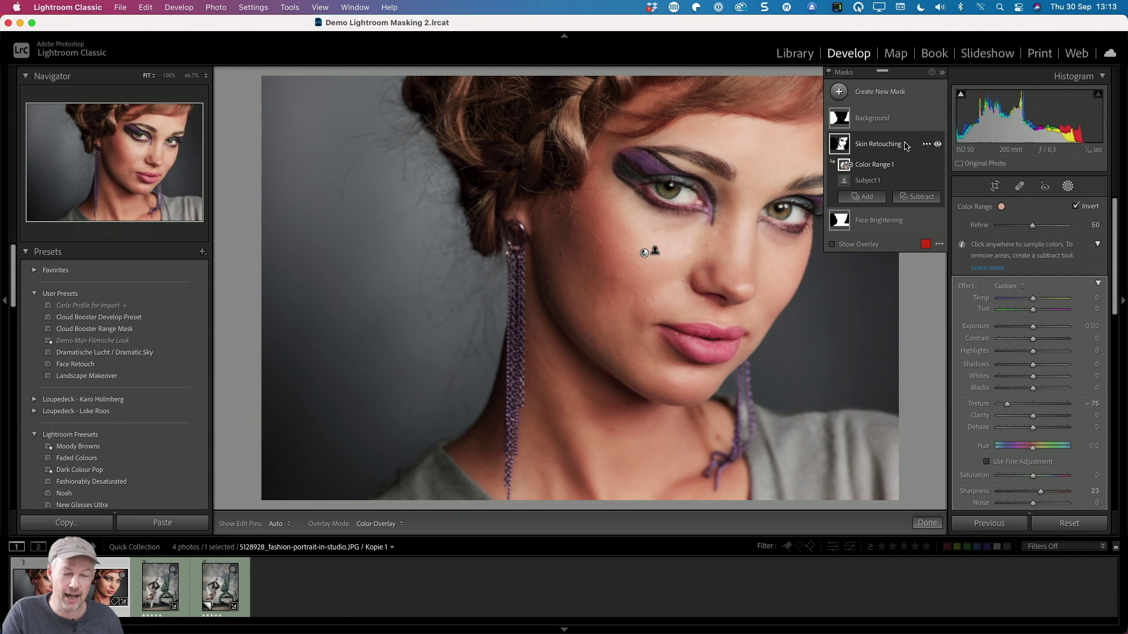
Subtract a size-6 brush from the mask and paint the lips out of it
left_click(918, 198)
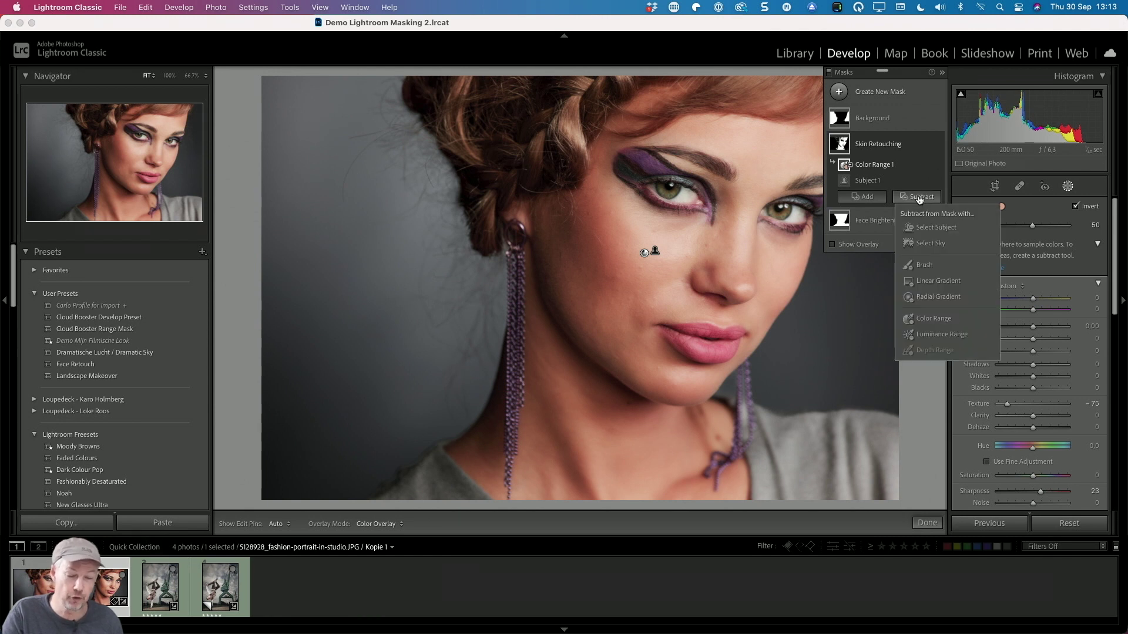
left_click(923, 265)
scroll(517, 154, "up", 5)
key("h")
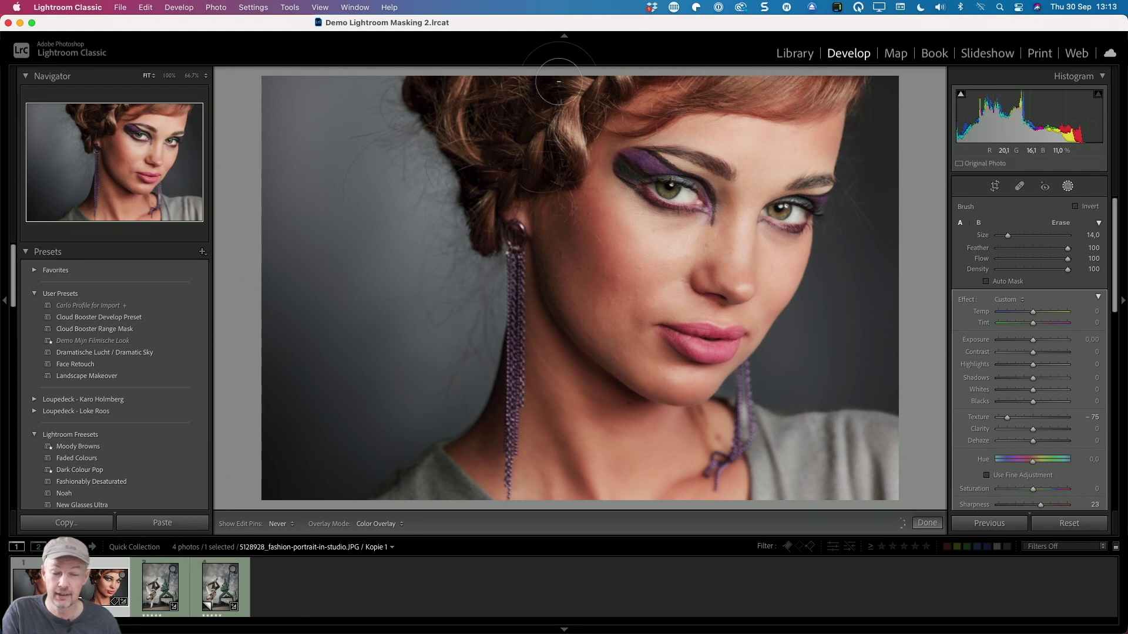
key("h")
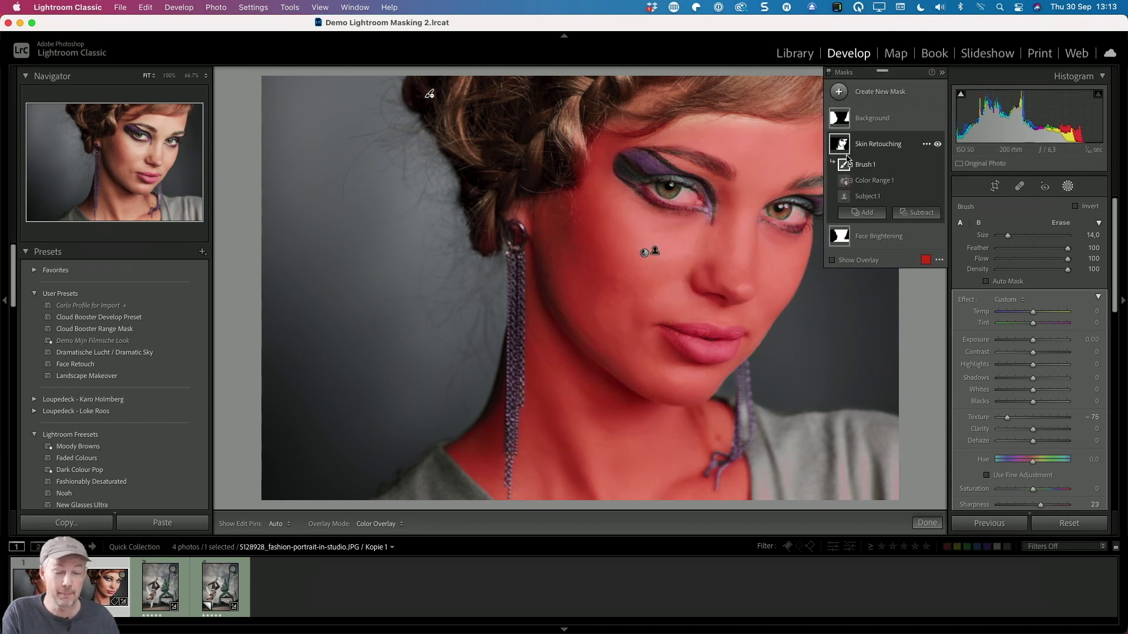
mouse_move(833, 147)
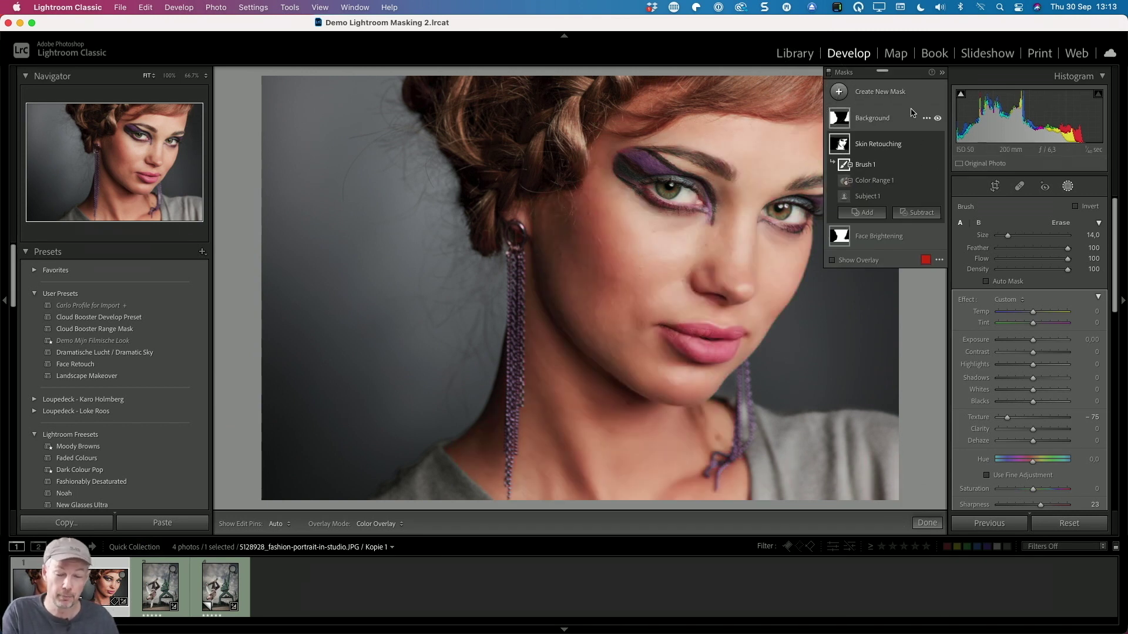
scroll(687, 337, "down", 4)
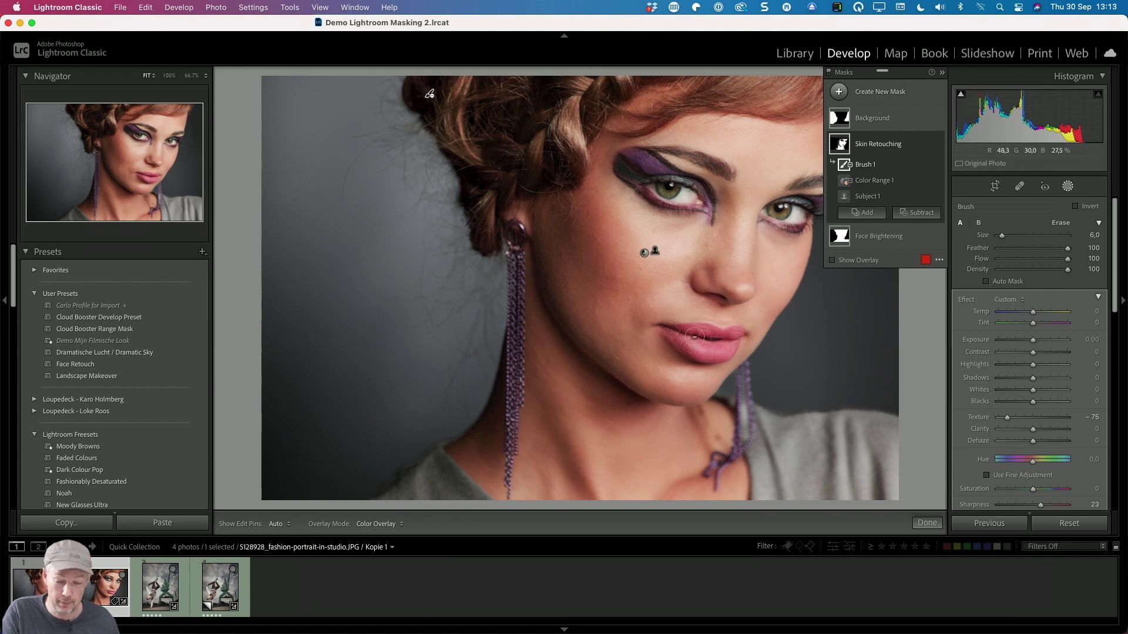
key("h")
mouse_move(695, 335)
left_mouse_down()
mouse_move(726, 338)
mouse_move(685, 344)
mouse_move(732, 344)
left_mouse_up()
key("h")
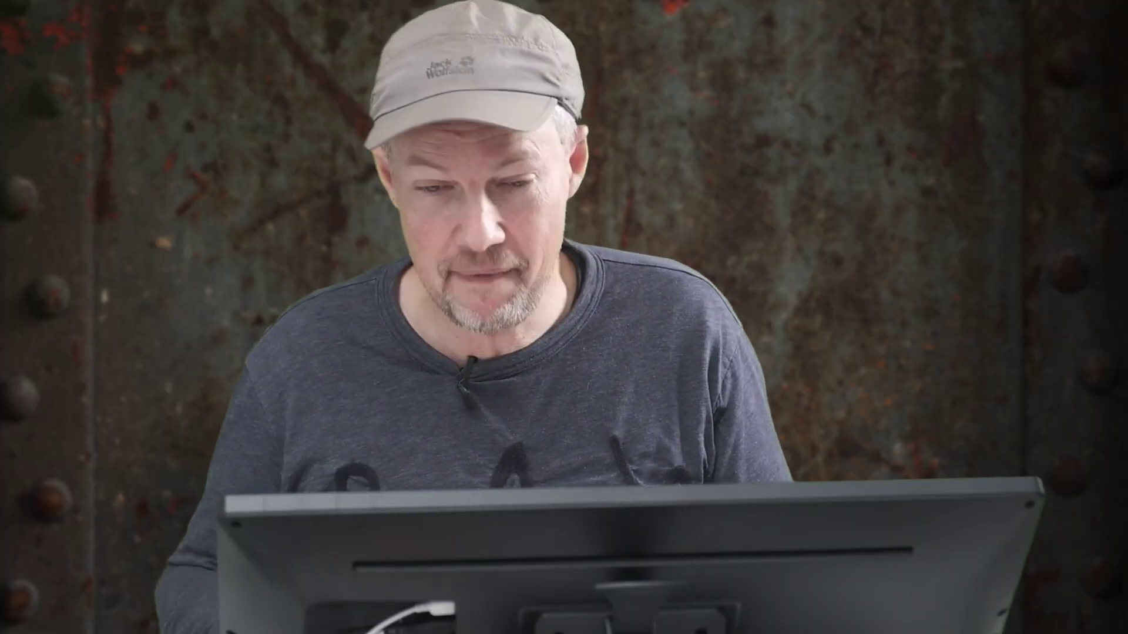
Undo the lip brush, then redo Subtract Color Range to keep the color range
key("super+z")
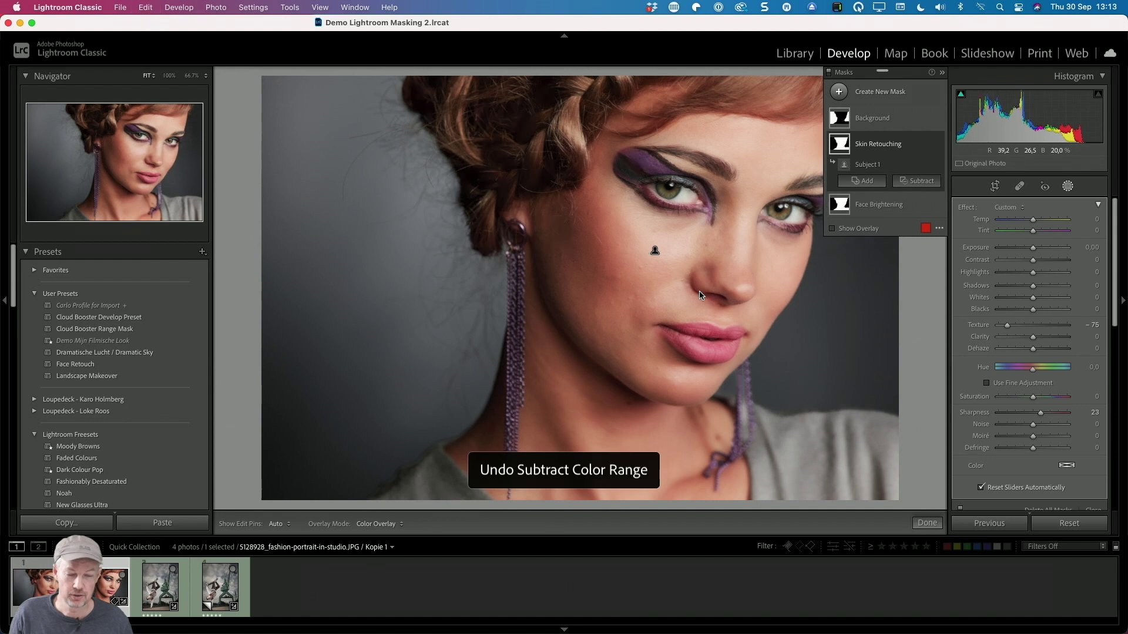
left_click(150, 7)
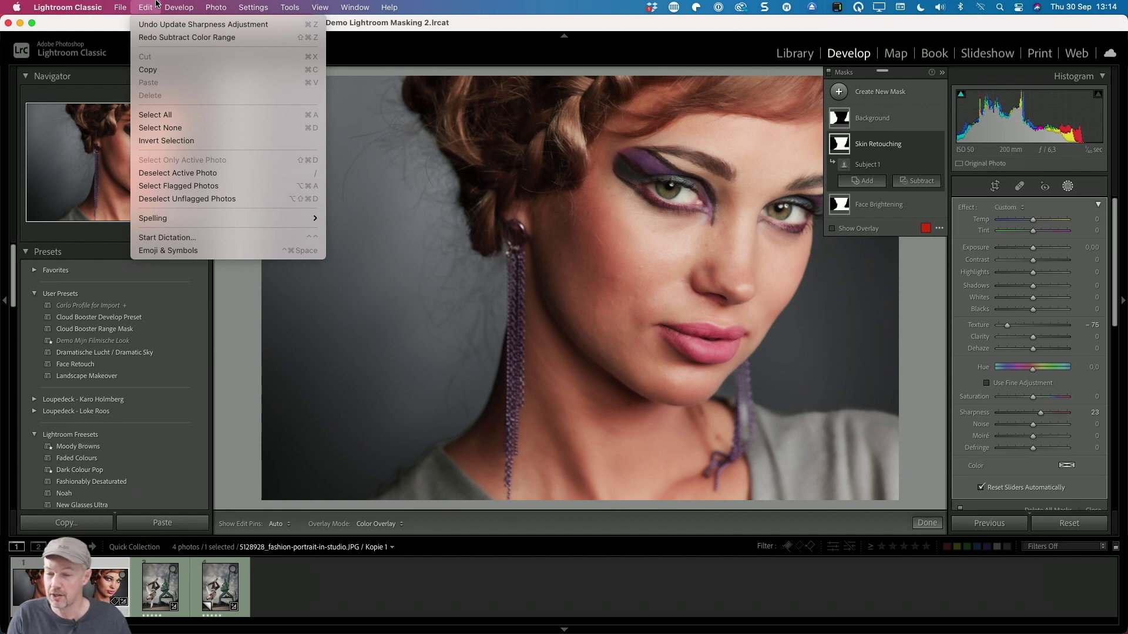
left_click(170, 37)
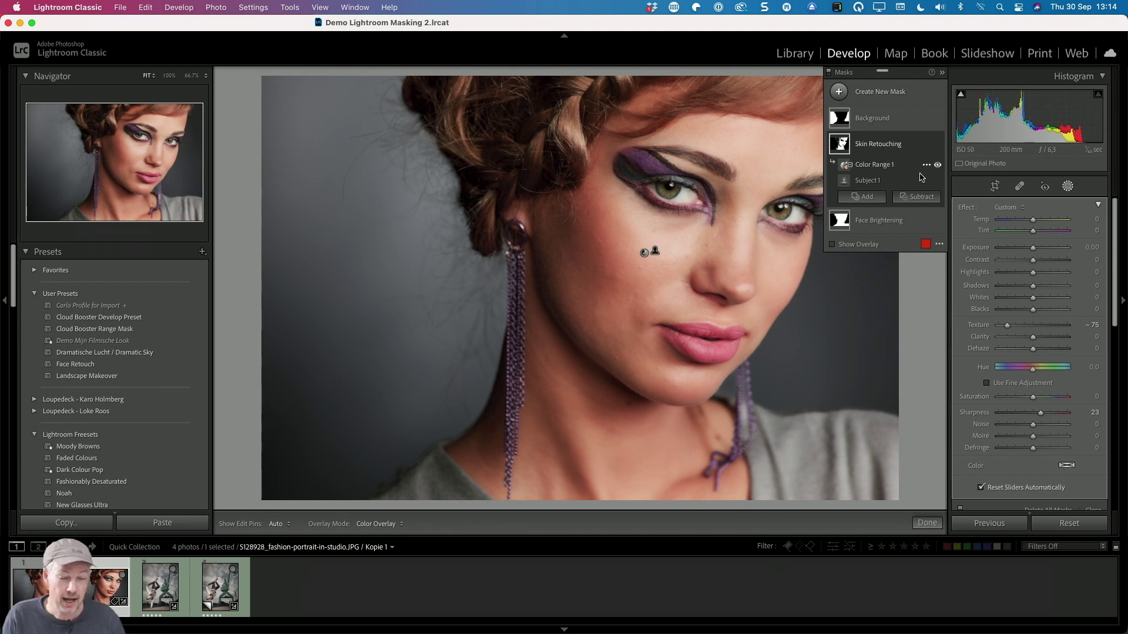
Subtract a Linear Gradient drawn from the hairline down across the forehead
left_click(921, 196)
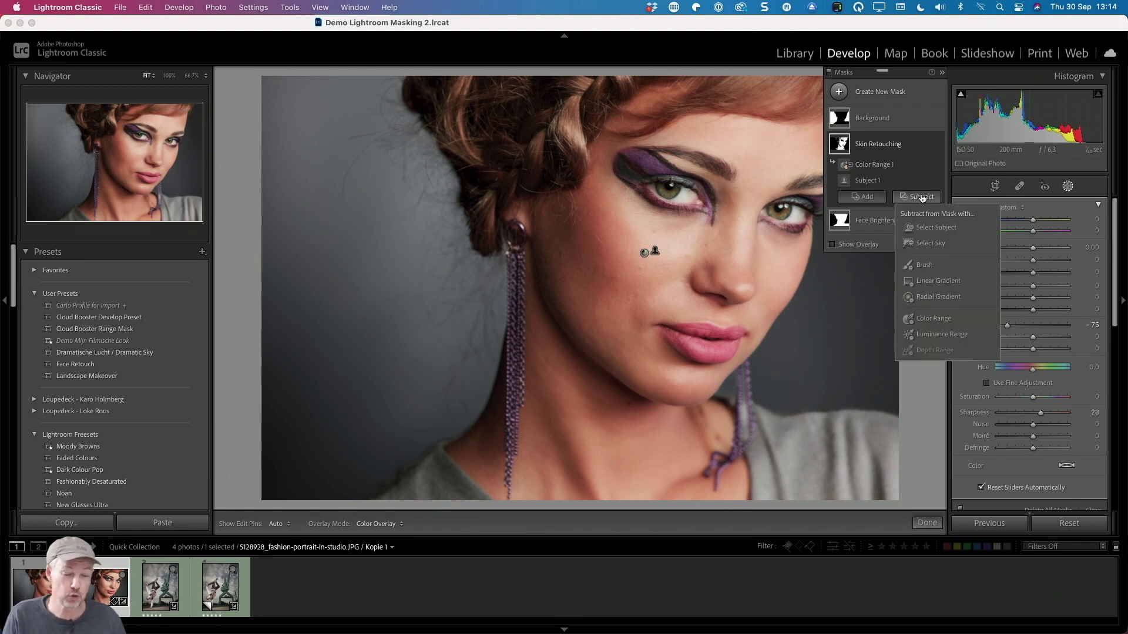
left_click(928, 282)
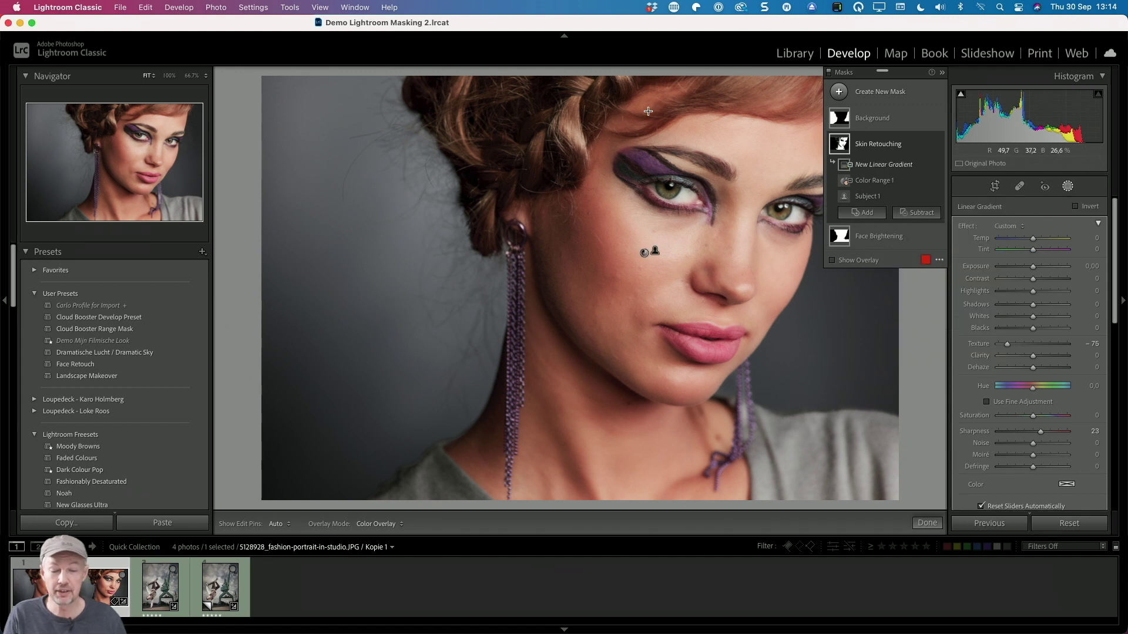
left_click_drag(656, 118, 666, 160)
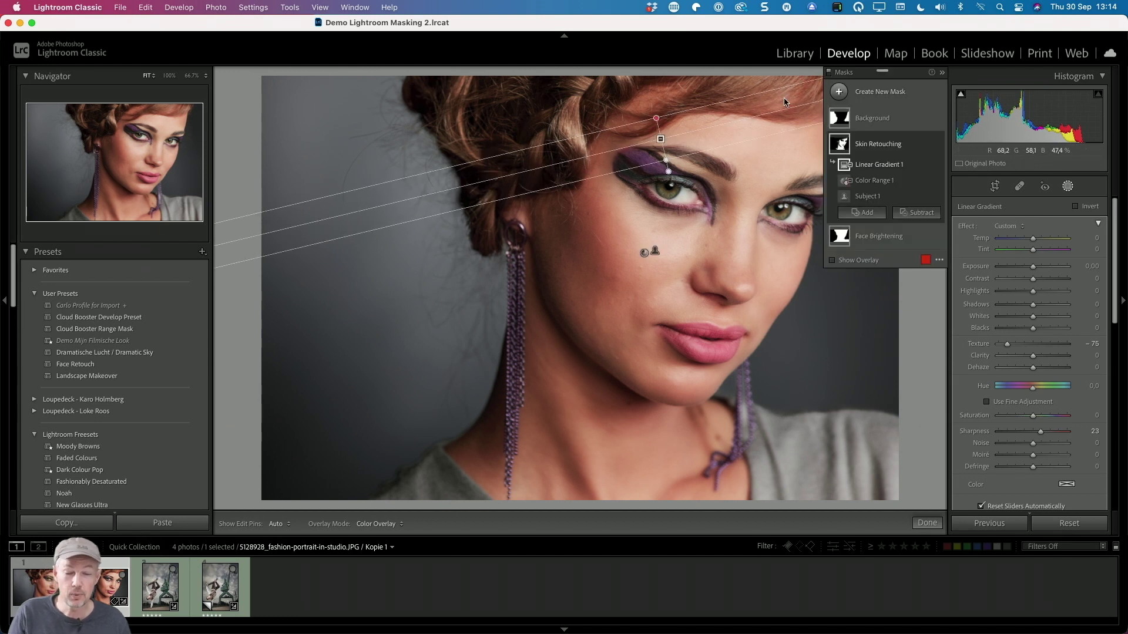